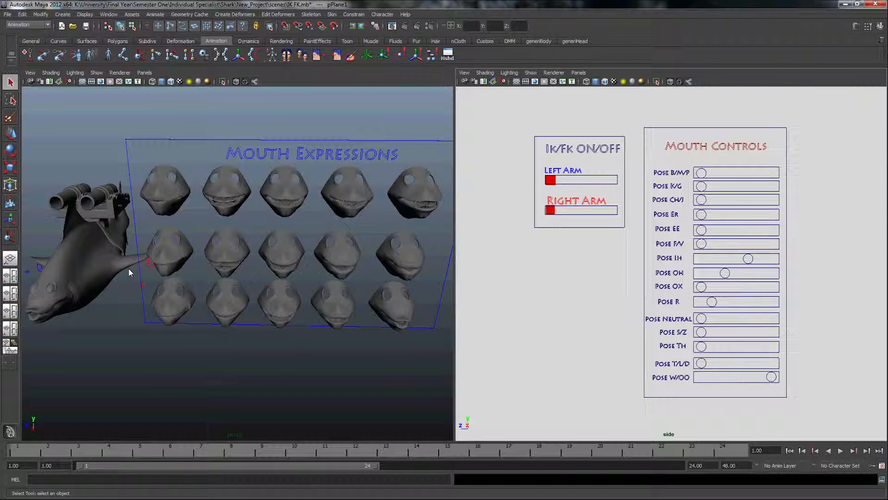
Select the shark's head mesh and examine it beside the Mouth Expressions board in the enlarged perspective view
left_click_drag(173, 280, 222, 291, "alt")
right_click_drag(222, 291, 302, 286, "alt")
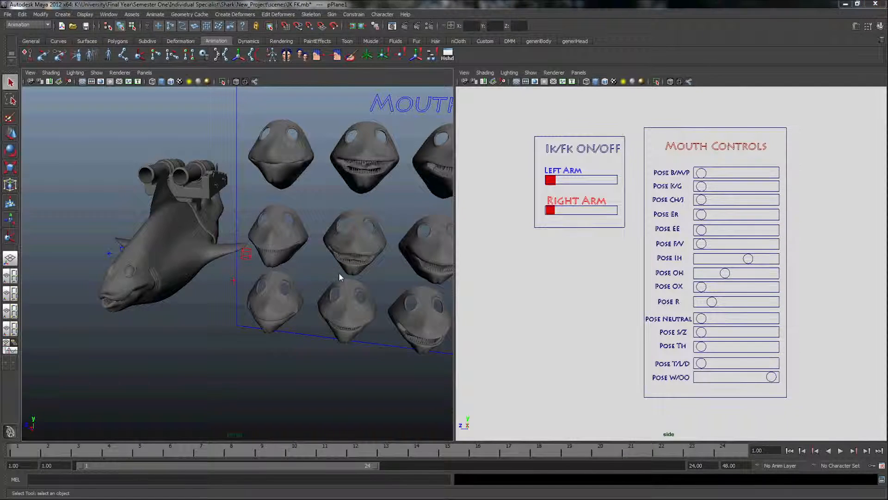
key("space")
middle_click_drag(398, 269, 340, 273, "alt")
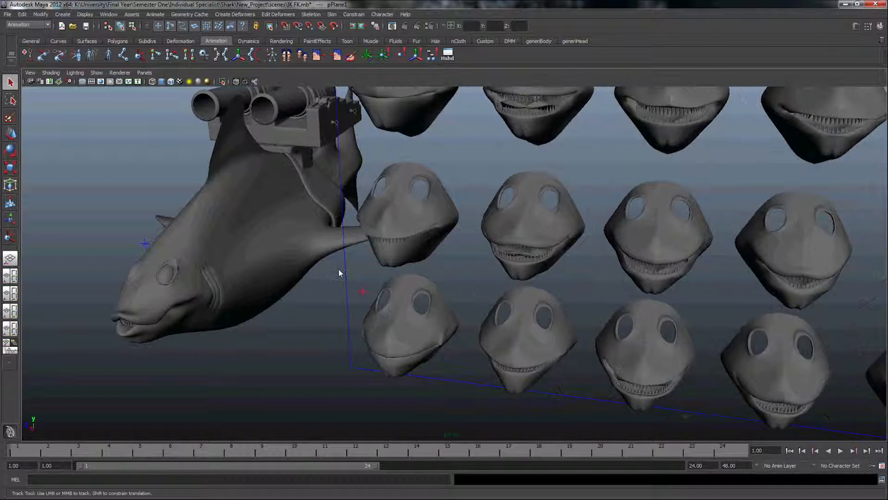
right_click_drag(340, 273, 322, 275, "alt")
middle_click_drag(322, 276, 303, 278, "alt")
left_click(209, 306)
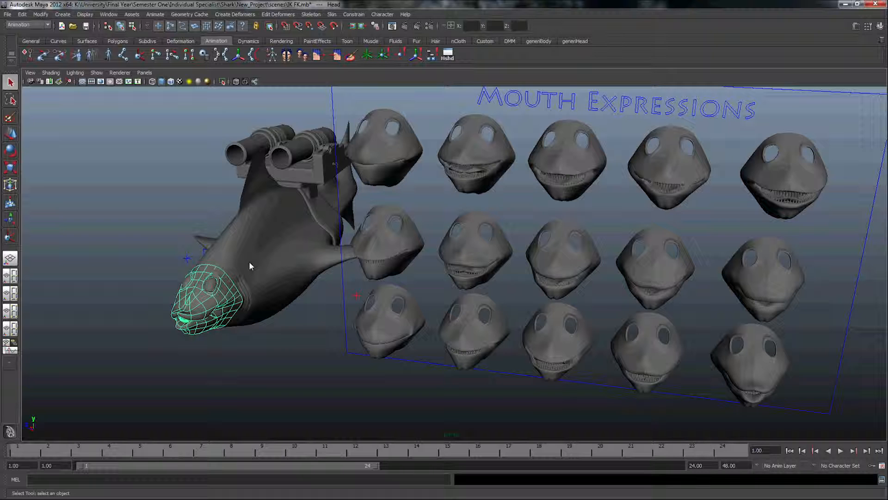
left_click_drag(234, 270, 281, 271, "alt")
middle_click_drag(281, 270, 229, 282, "alt")
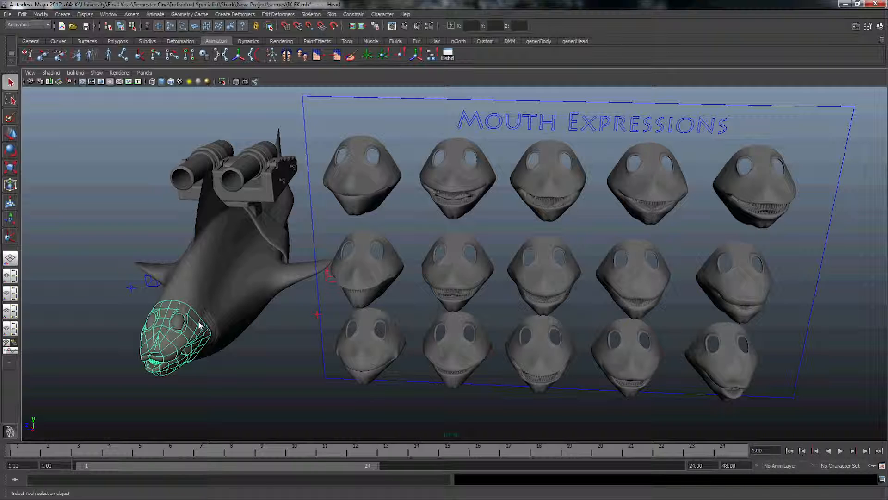
Inspect the transform name of the first mouth-expression head in the Attribute Editor
left_click(343, 184)
left_click(857, 27)
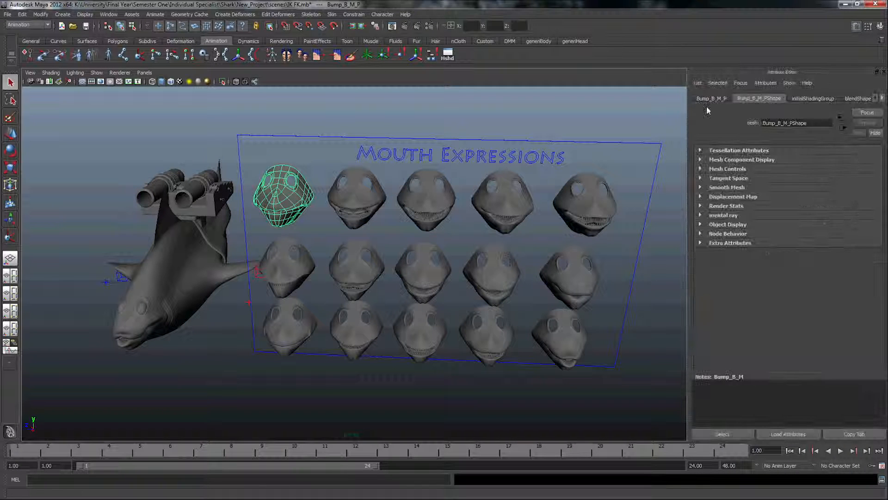
left_click_drag(784, 123, 754, 123)
left_click(708, 99)
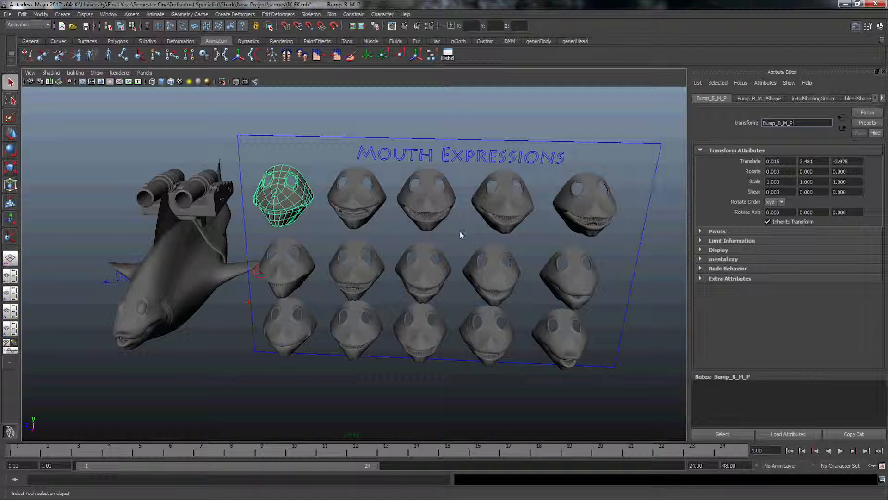
mouse_move(393, 291)
left_mouse_down("alt")
mouse_move(405, 300)
mouse_move(389, 306)
left_mouse_up("alt")
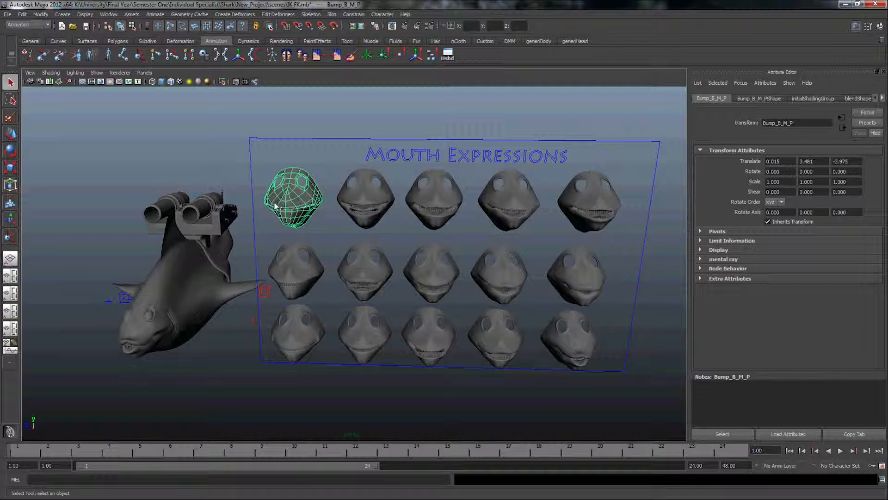
Open the Blend Shape editor, review the blendShape1 sliders and the Create BlendShape command, and close the editor
left_click(109, 14)
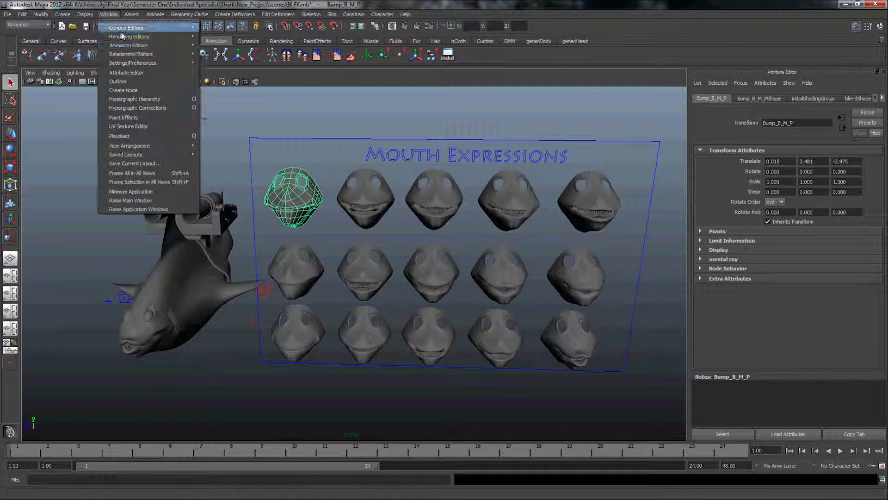
mouse_move(130, 46)
left_click(243, 94)
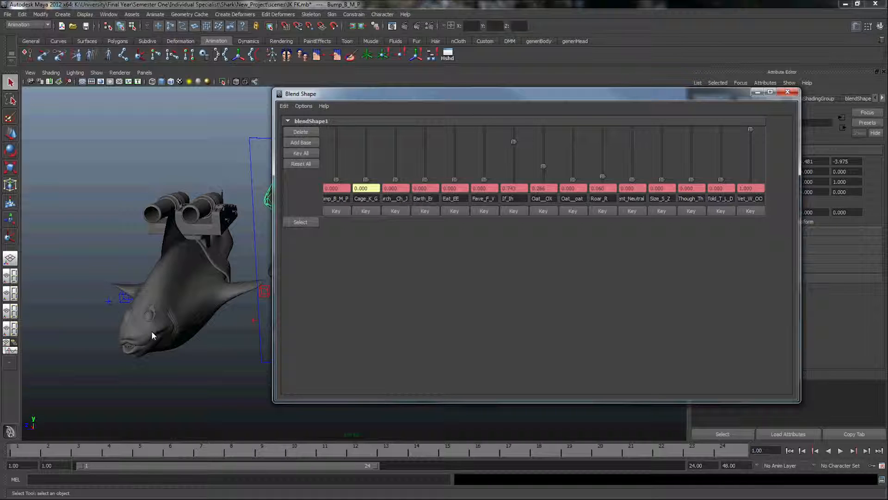
left_click(283, 106)
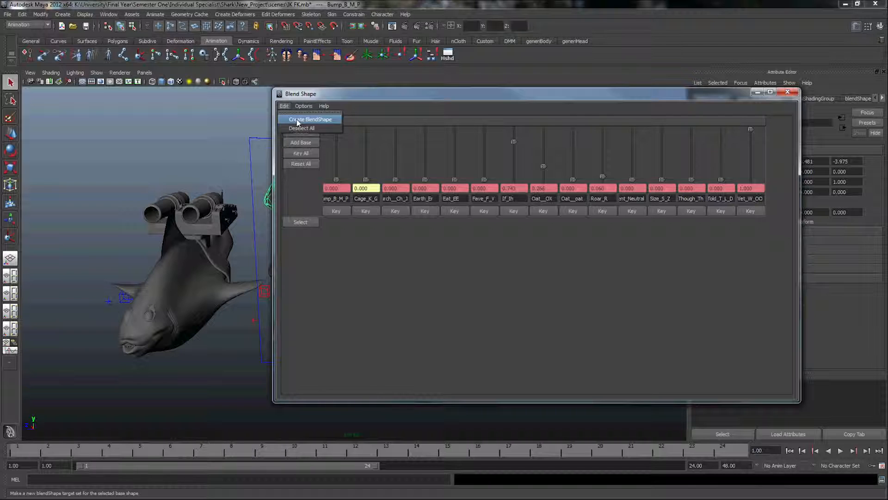
left_click(297, 120)
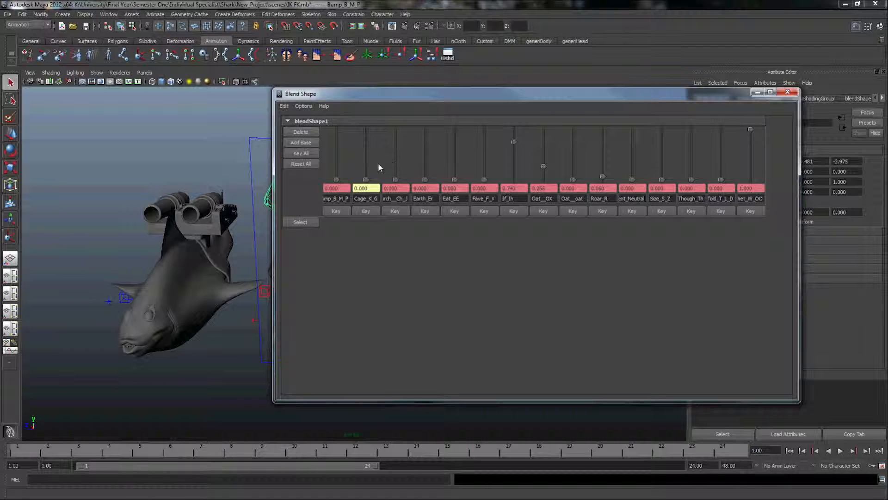
left_click(786, 92)
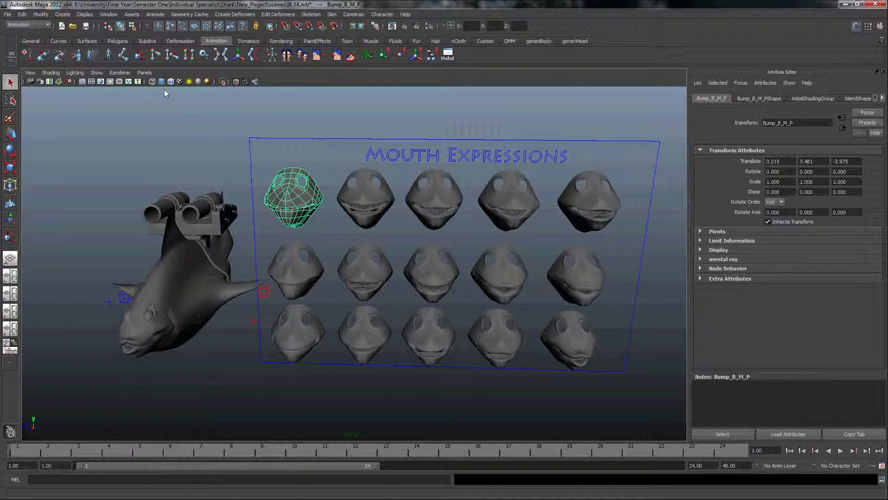
Delete the Mouth Expressions board together with all its expression heads
left_click_drag(287, 182, 311, 186, "alt")
right_click_drag(328, 201, 316, 199, "alt")
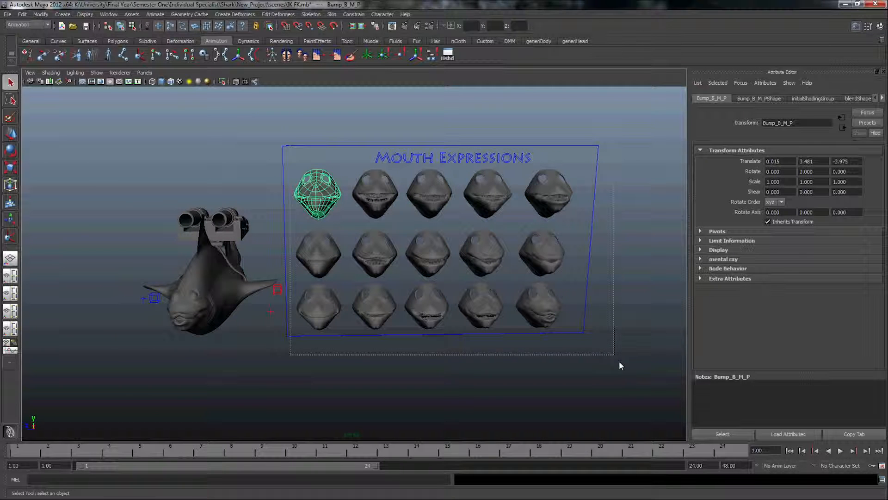
left_click_drag(567, 341, 515, 313)
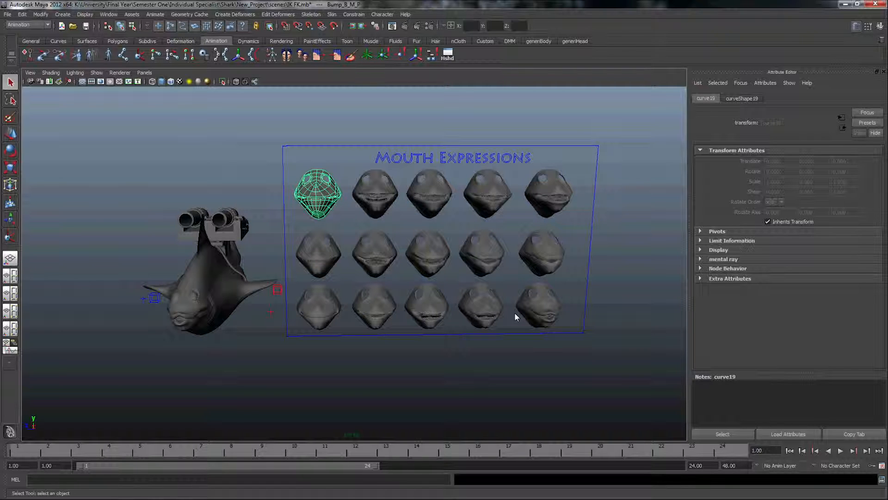
key("Delete")
left_click_drag(289, 298, 401, 321, "alt")
left_click_drag(307, 307, 323, 291, "alt")
Open the Set Driven Key window and place it over the viewport
left_click(156, 15)
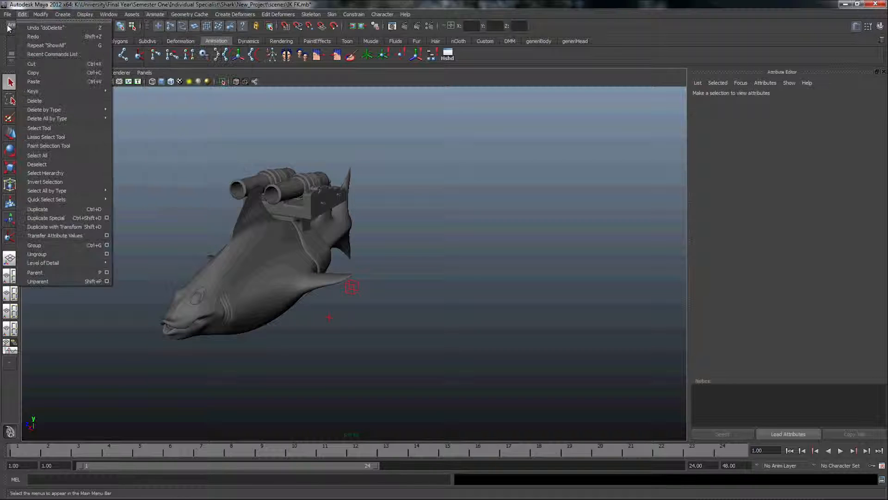
left_click(18, 25)
left_click(20, 26)
left_click(26, 15)
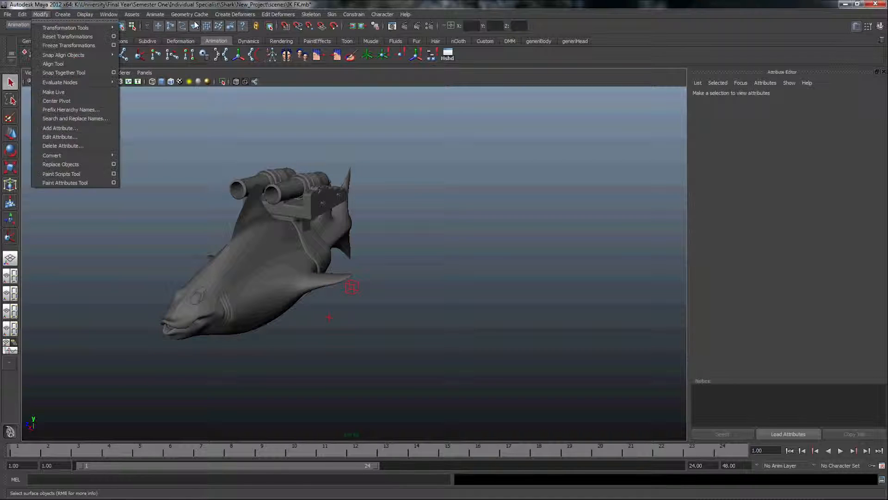
mouse_move(208, 54)
left_click(278, 59)
left_click_drag(294, 111, 418, 112)
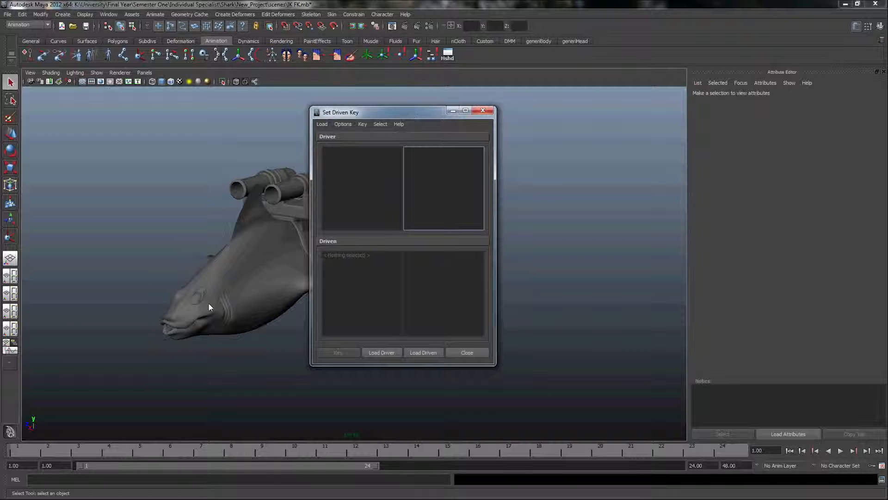
Select the shark's head and show its Channel Box, narrowed so the Mouth Controls in the side view stay visible
left_click(194, 310)
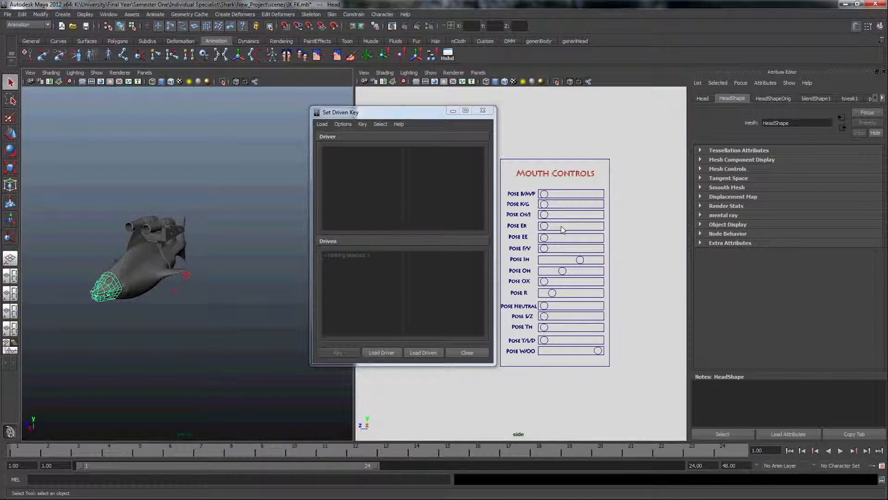
left_click_drag(426, 114, 325, 121)
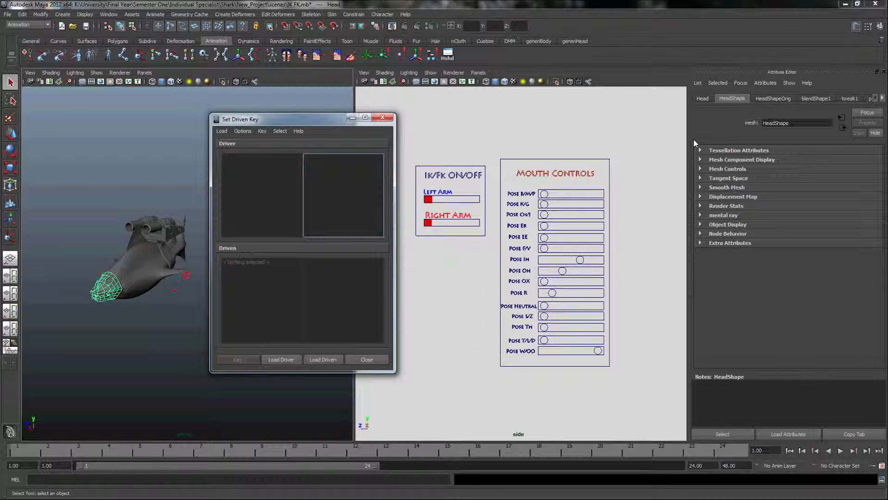
left_click(868, 27)
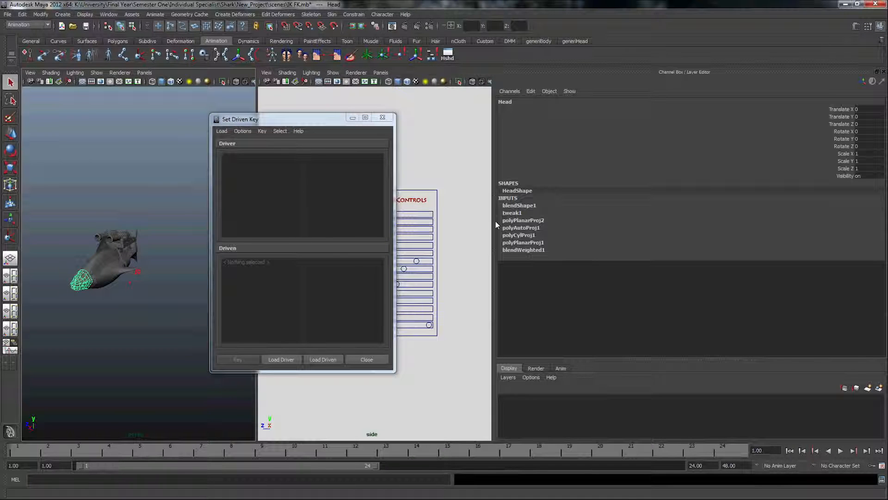
left_click_drag(494, 229, 654, 232)
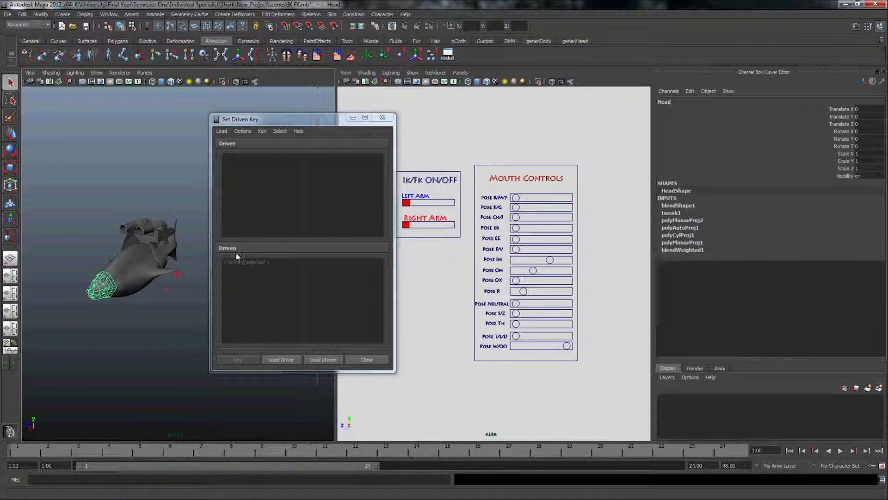
Load the Pose B/M/P slider circle as the driver and choose its Translate Z attribute
left_click(516, 197)
left_click(281, 359)
left_click(316, 170)
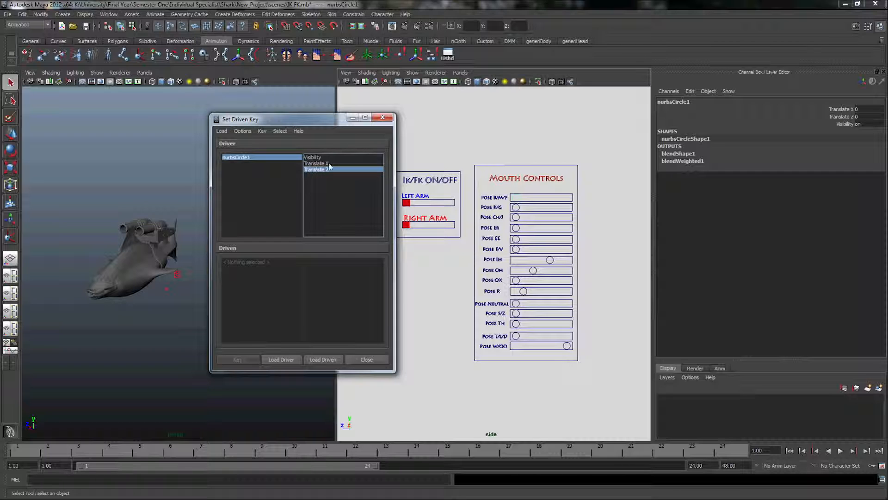
Load the head's blendShape1 as driven, choose Bump_B_M_P, and key it against the slider's Translate Z
left_click(89, 294)
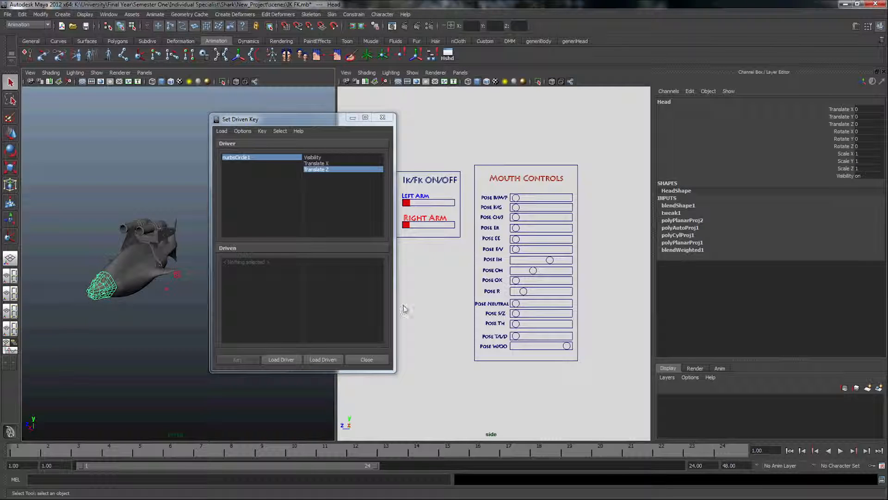
left_click(675, 207)
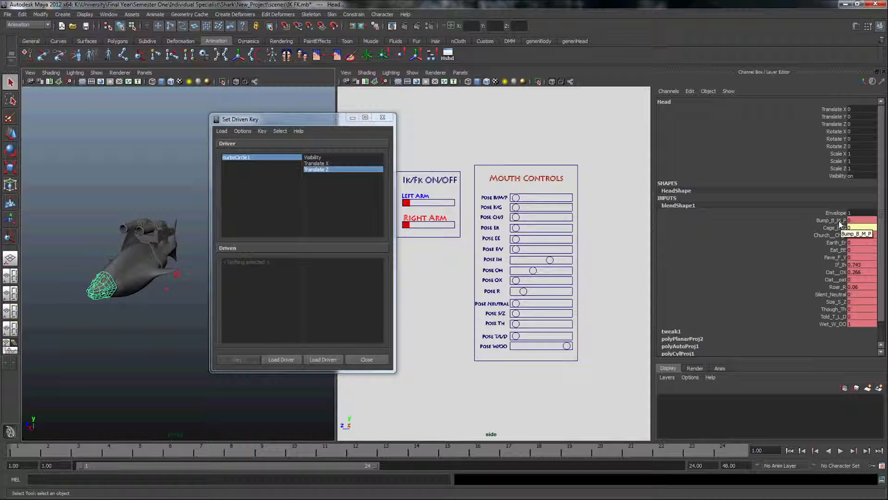
left_click(840, 222)
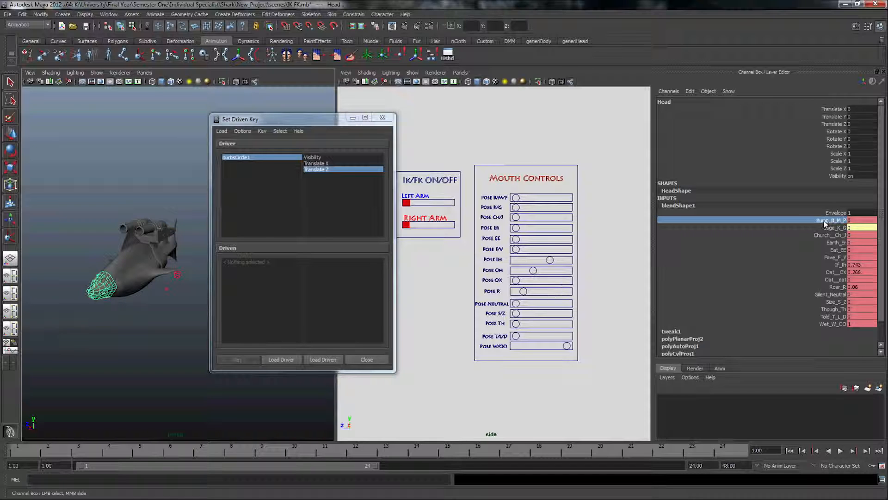
left_click(319, 359)
left_click(237, 262)
left_click(318, 268)
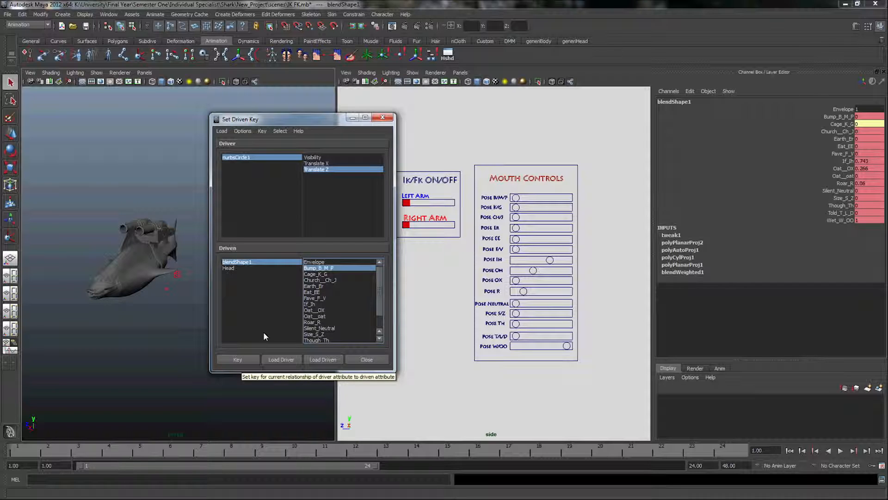
left_click(238, 360)
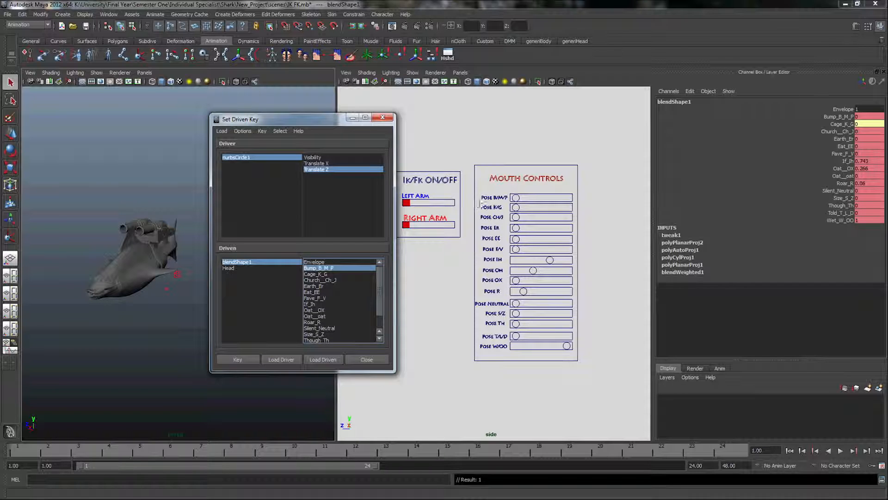
Move the Pose B/M/P slider to Translate Z -1.8 and check the head's Bump_B_M_P value under blendShape1
left_click(517, 198)
key("w")
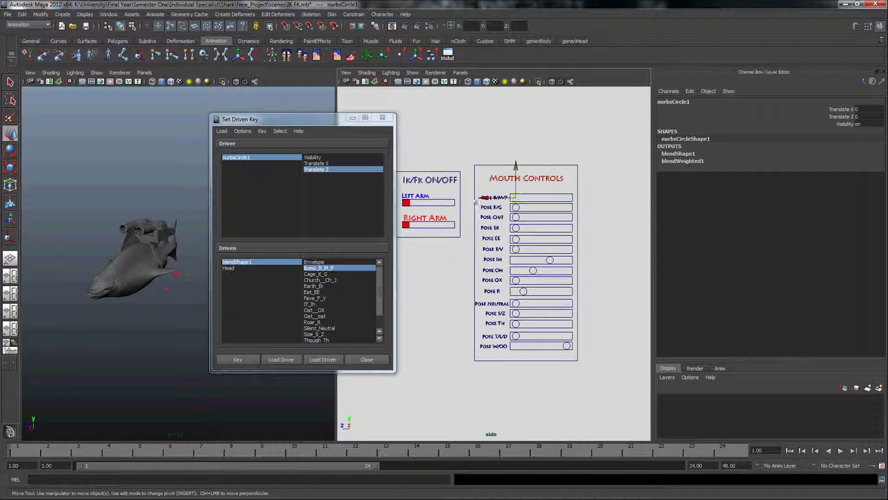
left_click_drag(483, 197, 533, 197)
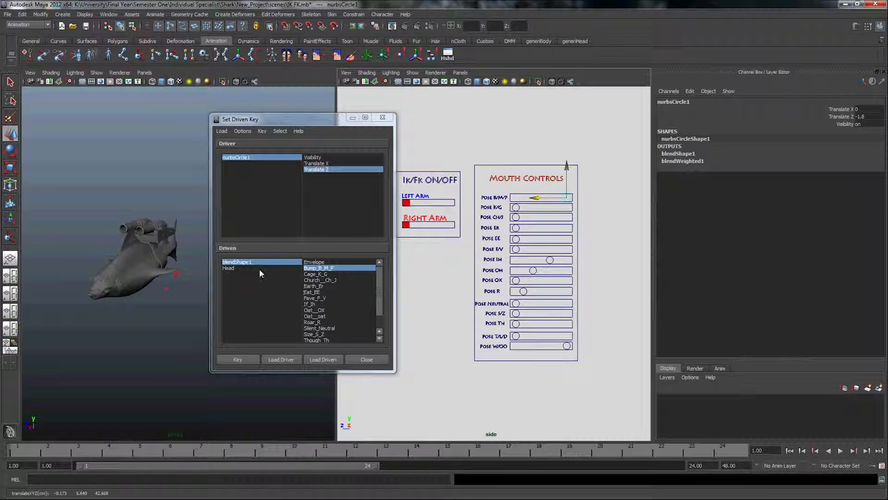
left_click(114, 278)
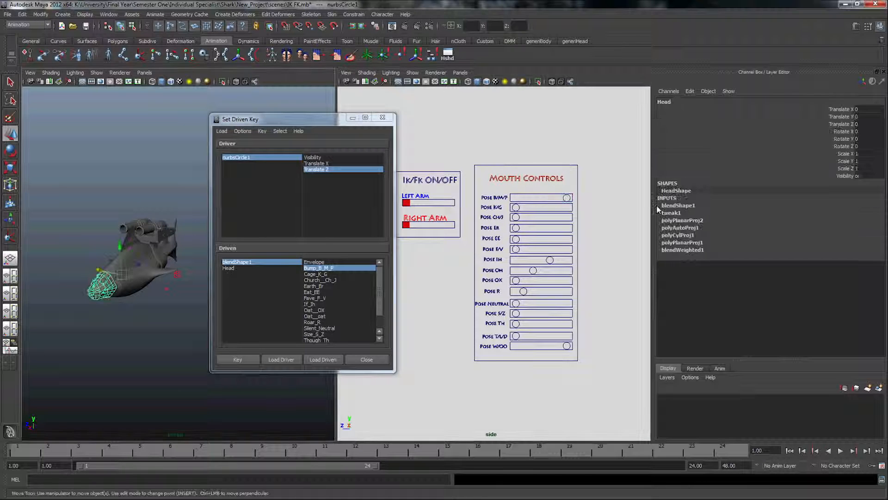
left_click(678, 205)
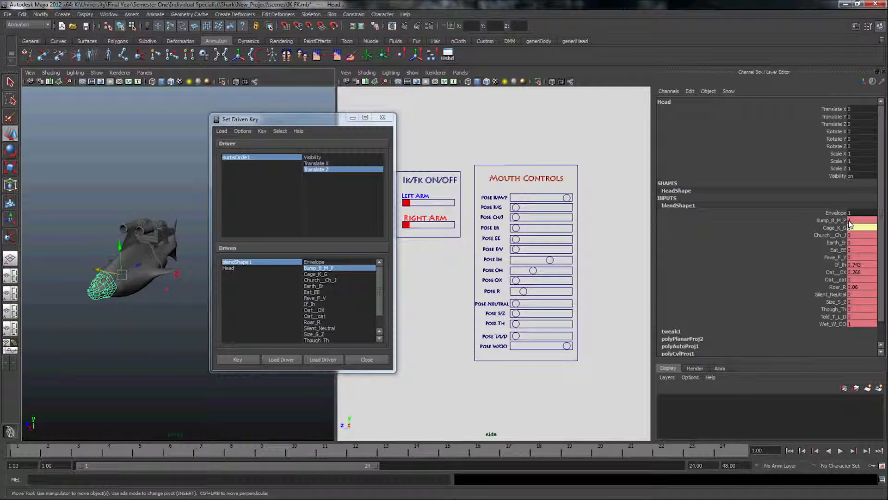
left_click(850, 221)
left_click(131, 335)
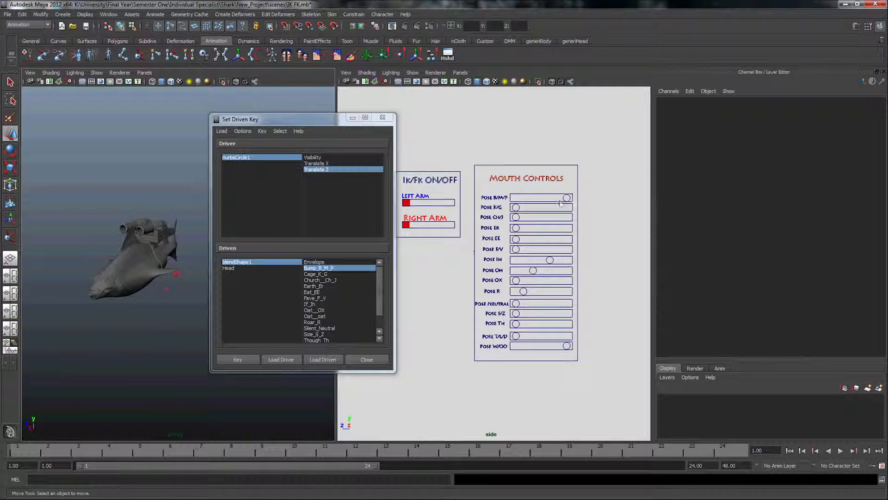
Return the Pose B/M/P, IH, OH, R and W/OO slider circles to the zero end of their tracks
left_click(567, 198)
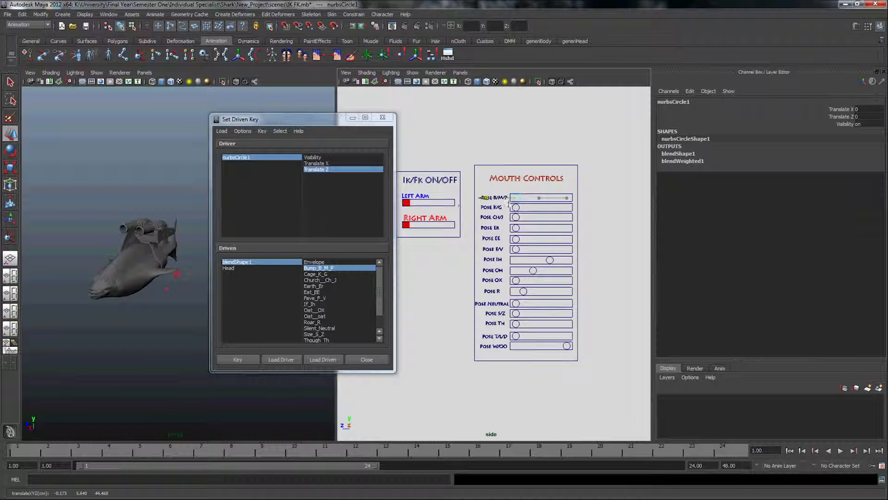
key("w")
left_click(549, 262)
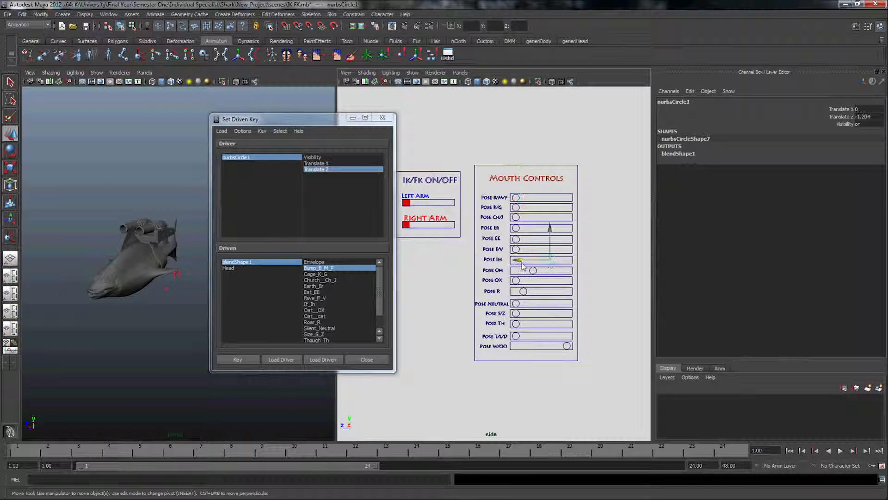
left_click_drag(517, 261, 460, 267)
left_click(532, 271)
left_click_drag(532, 273, 555, 319)
left_click(522, 293)
left_click_drag(500, 294, 491, 346)
left_click(566, 346)
scroll(121, 280, "up", 3)
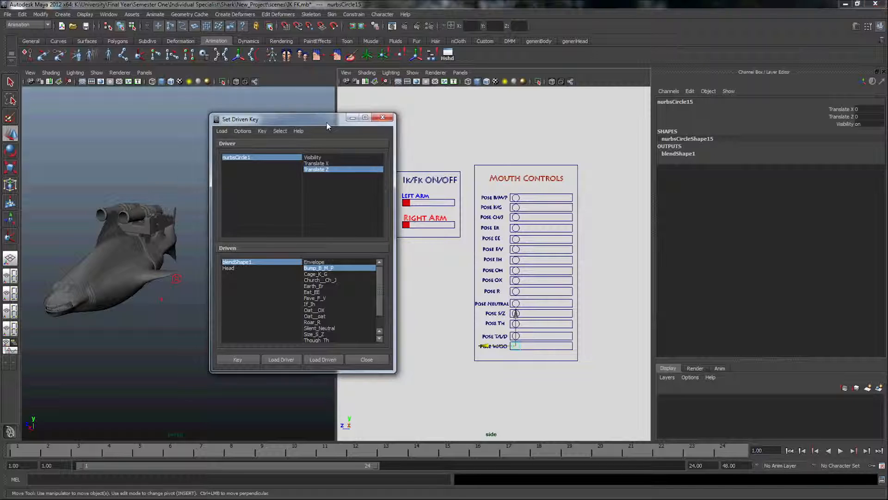
Close the Set Driven Key window to bring the shark model fully into view
left_click_drag(357, 123, 329, 133)
left_click(354, 128)
middle_click_drag(198, 268, 151, 240, "alt")
scroll(214, 265, "up", 5)
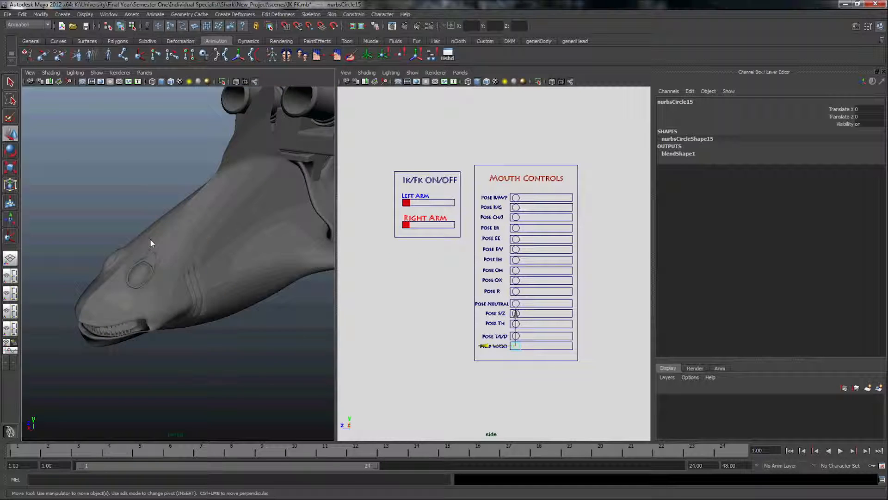
scroll(181, 238, "down", 4)
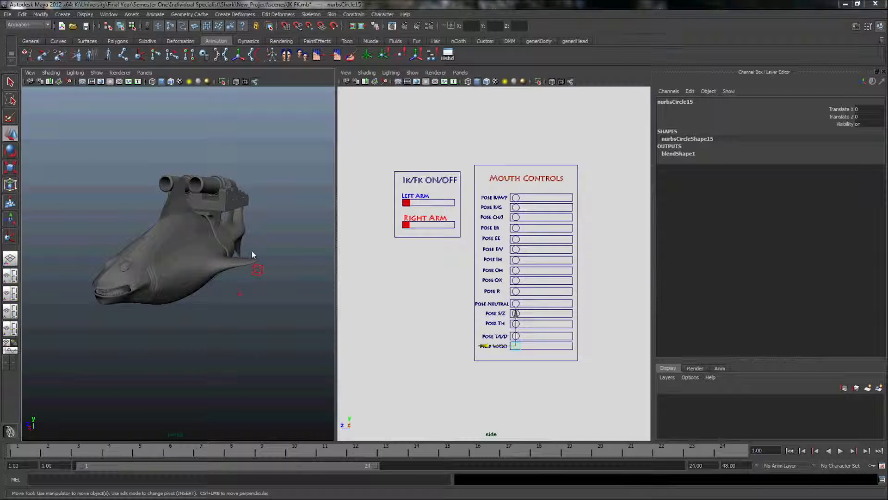
key("space")
scroll(444, 235, "down", 1)
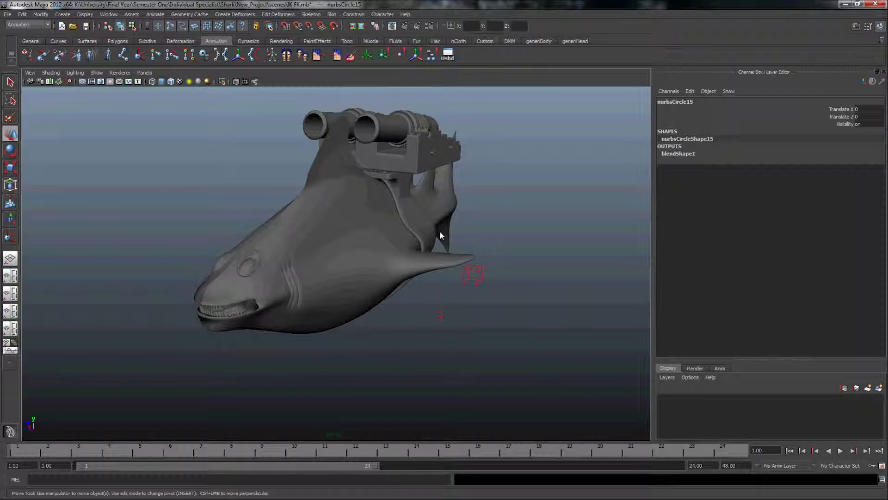
scroll(439, 231, "down", 1)
middle_click_drag(462, 240, 317, 205, "alt")
left_click(123, 54)
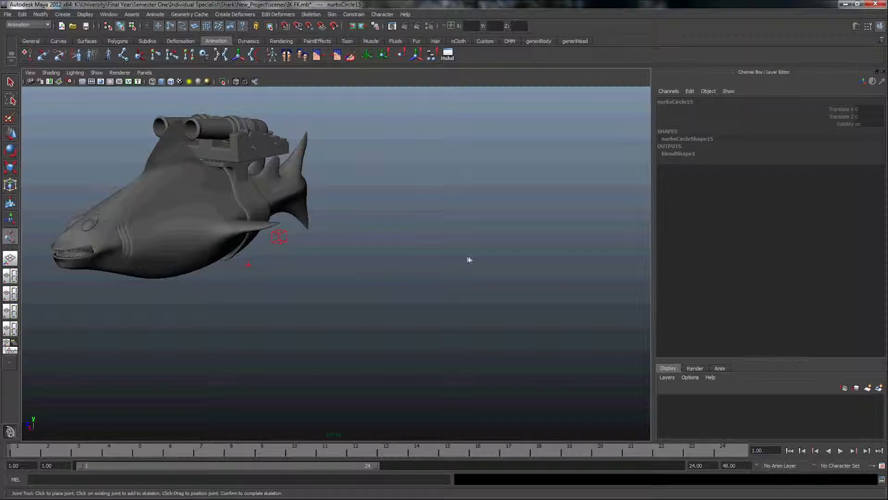
left_click(543, 295)
middle_click_drag(543, 295, 454, 245, "alt")
left_click(454, 246)
key("space")
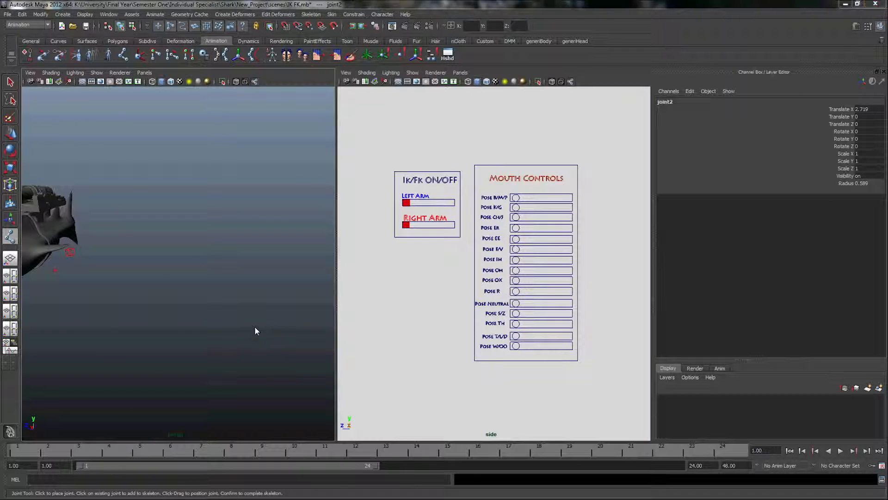
key("space")
left_click_drag(309, 296, 345, 283, "alt")
left_click(396, 282)
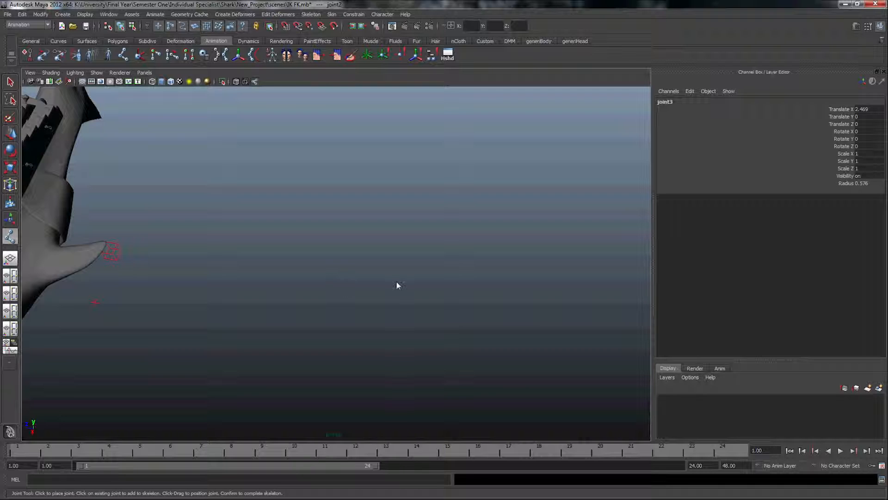
left_click(445, 256)
key("ctrl+z")
key("ctrl+z")
key("ctrl+z")
key("ctrl+z")
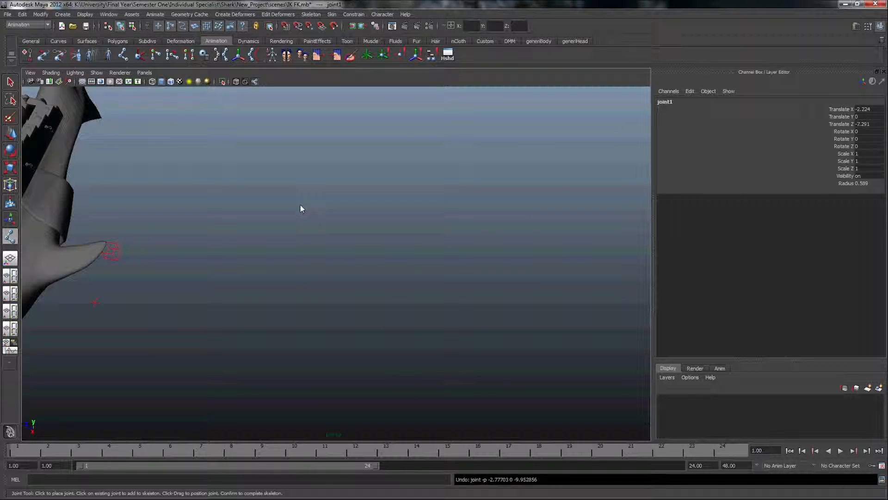
key("space")
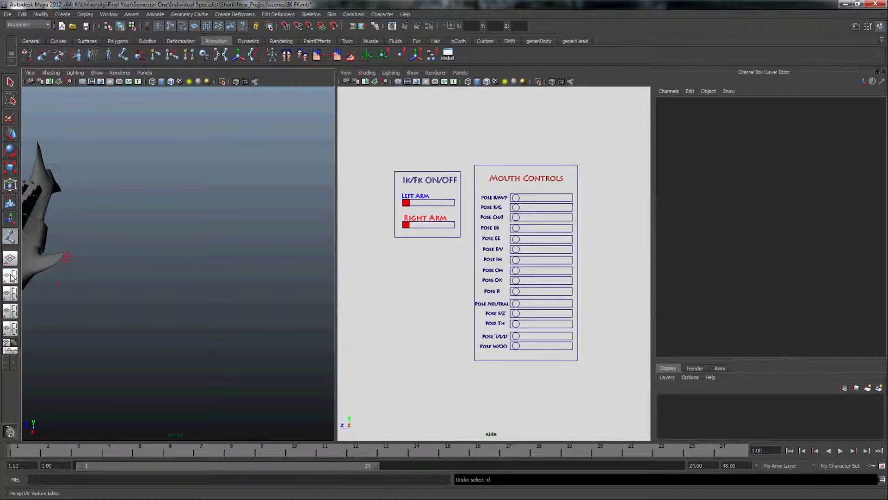
key("space")
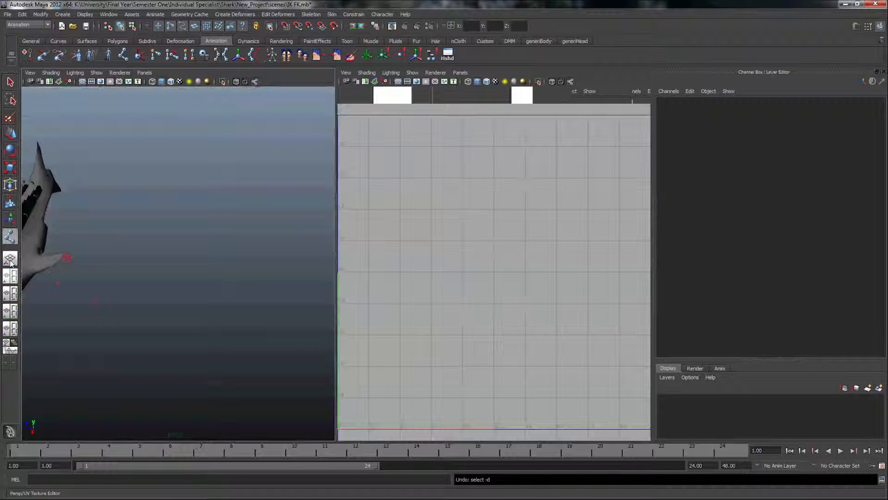
Draw a horizontal three-joint chain in the side view, in the empty area below the IK/FK ON/OFF panel
left_click(314, 232)
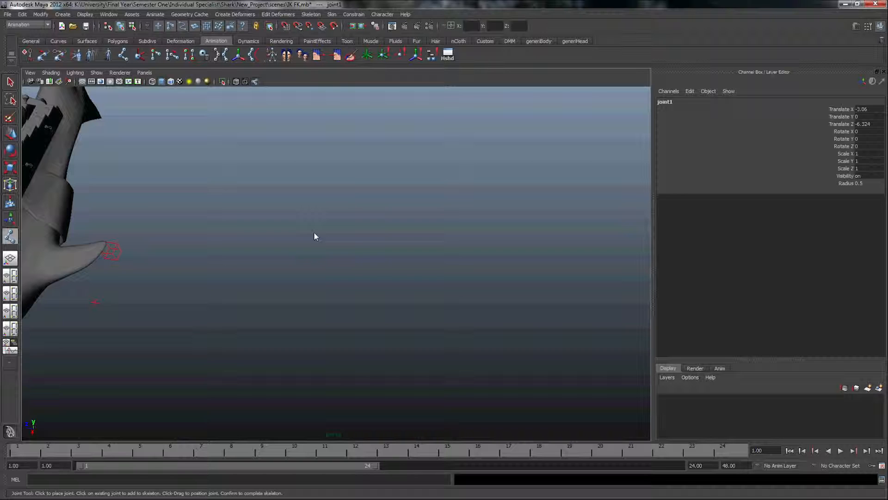
key("space")
left_click(406, 318)
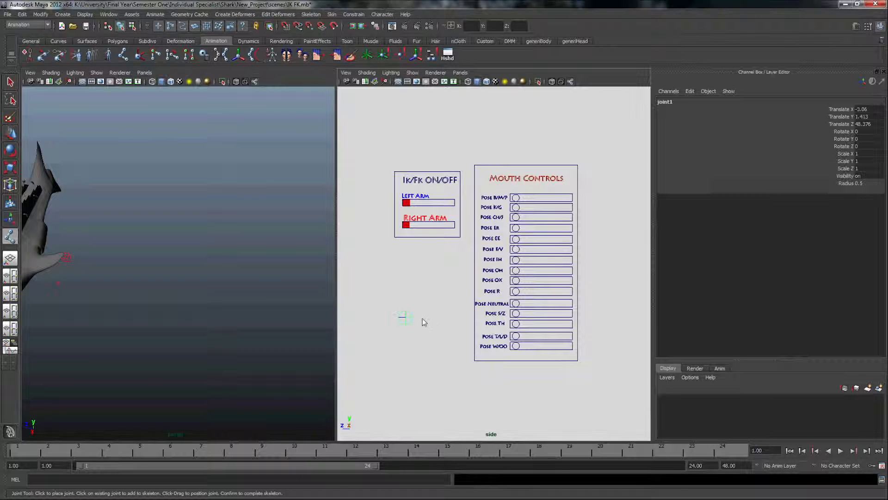
left_click(436, 318)
left_click(461, 322)
scroll(461, 321, "up", 3)
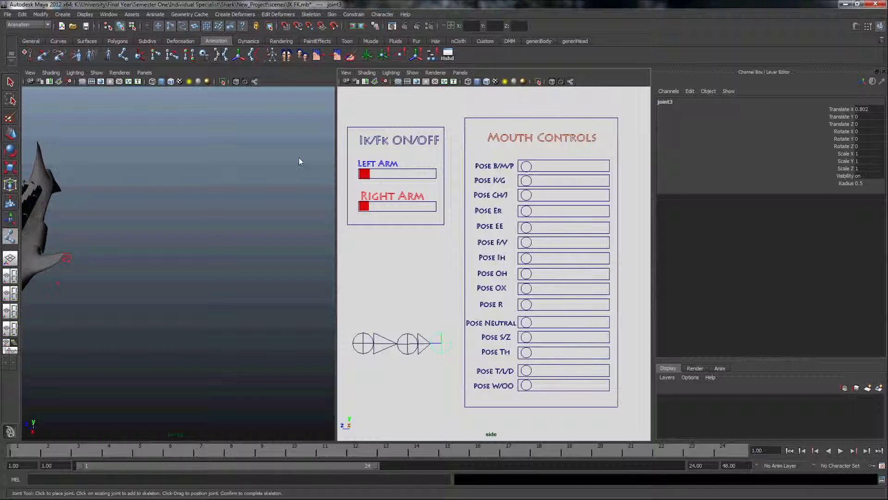
Add an IK handle from the first to the last joint of the test chain and move it to bend the chain
left_click(140, 54)
left_click(369, 347)
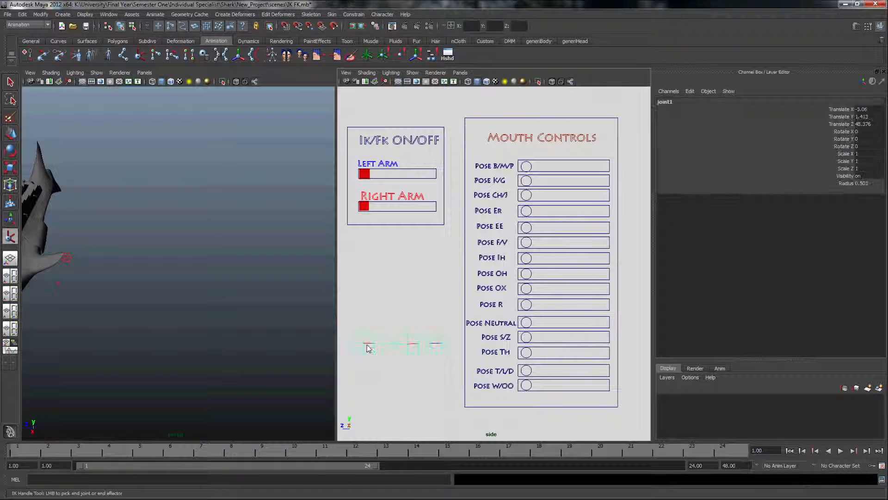
left_click(442, 344)
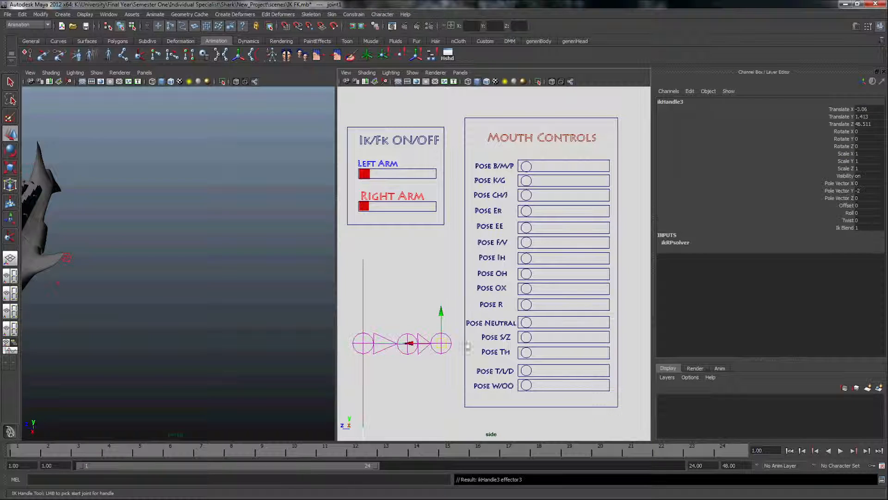
left_click(845, 227)
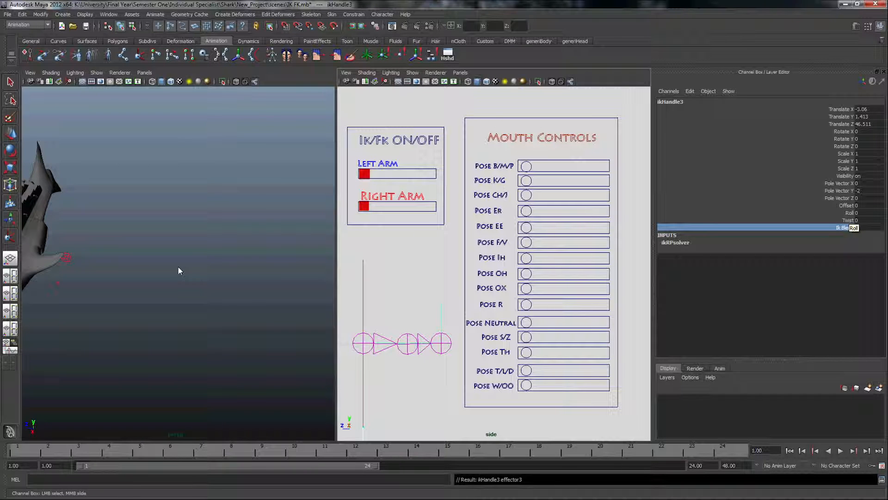
key("w")
left_click_drag(448, 344, 430, 354)
Try Ik Blend 0 on the test chain's IK handle, set it back to 1, and move the handle again
left_click(855, 227)
type("0")
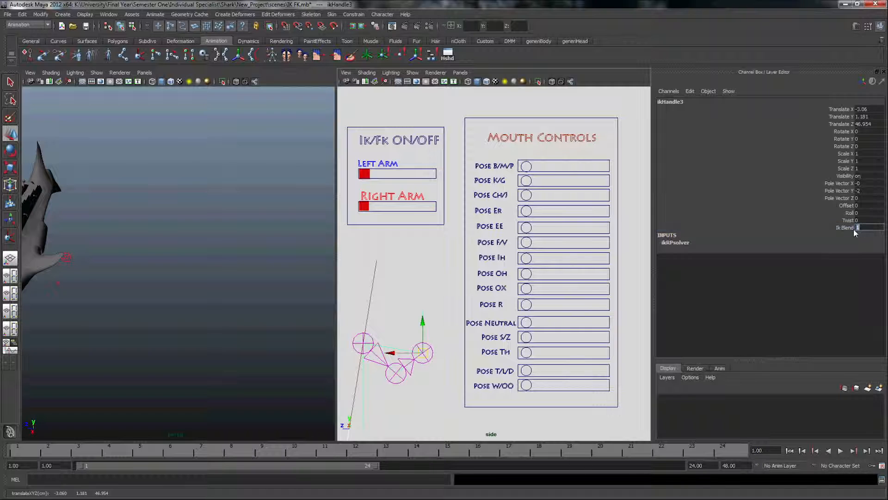
key("Return")
left_click(868, 228)
left_click_drag(422, 354, 432, 329)
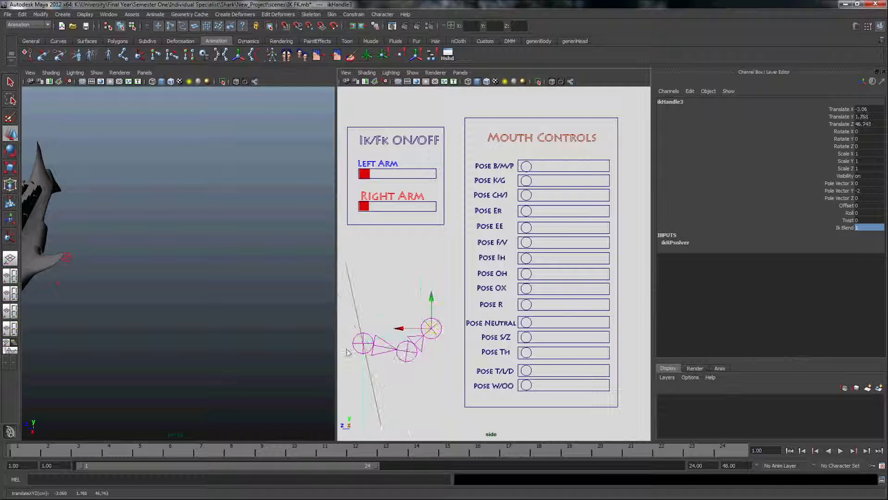
Delete the test joint chain from the side view
left_click(364, 340)
key("Delete")
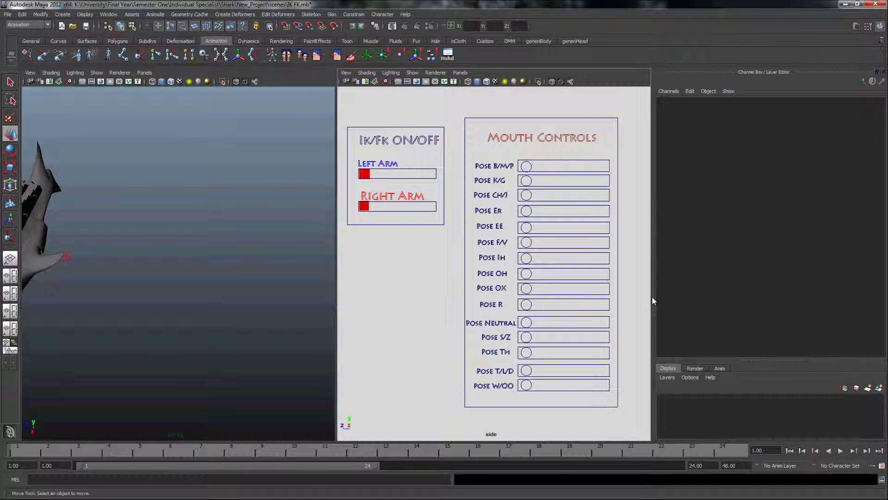
Hide the Channel Box and turn on the display of joints in the perspective view around the shark's left fin
mouse_move(145, 271)
left_mouse_down("alt")
mouse_move(155, 264)
mouse_move(118, 261)
mouse_move(154, 234)
mouse_move(135, 271)
mouse_move(174, 294)
mouse_move(169, 276)
mouse_move(135, 269)
left_mouse_up("alt")
scroll(168, 277, "up", 6)
scroll(155, 284, "down", 4)
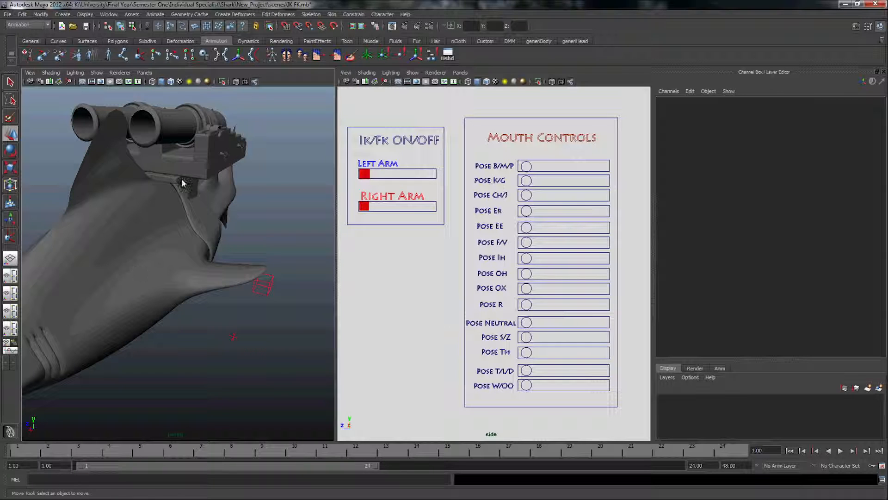
left_click(884, 73)
left_click_drag(222, 285, 300, 283, "alt")
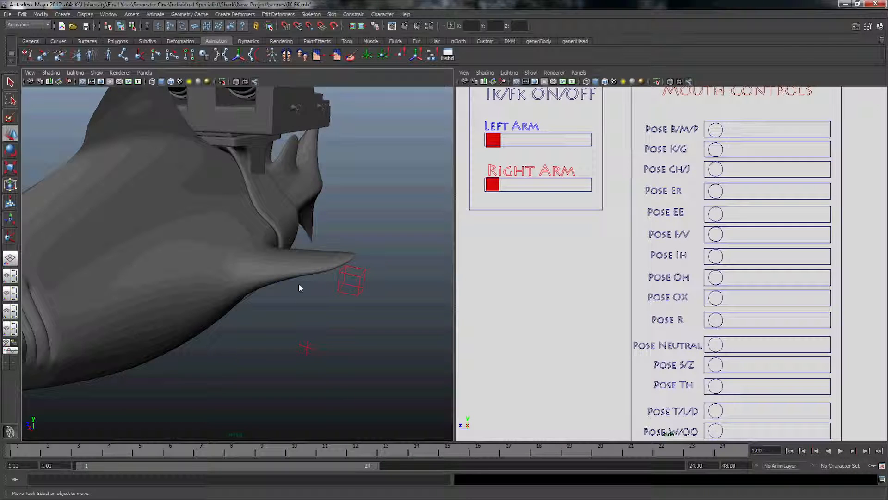
left_click(346, 284)
left_click(109, 14)
left_click(110, 19)
left_click(96, 73)
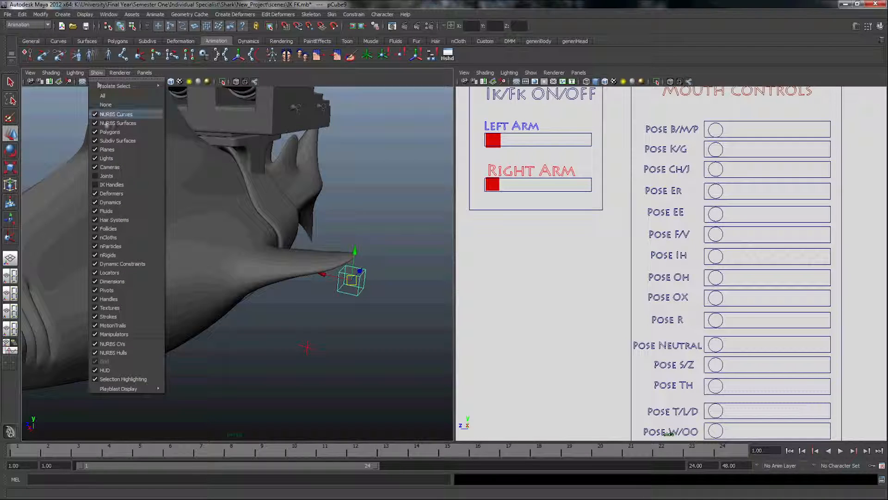
left_click(106, 176)
Move the locator below the left fin slightly upward and clear the selection
left_click(307, 346)
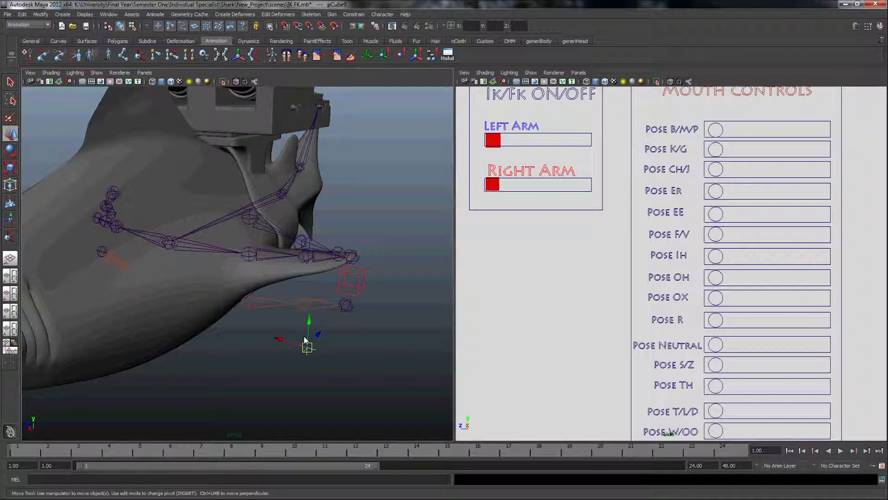
mouse_move(309, 320)
left_mouse_down()
mouse_move(320, 334)
mouse_move(296, 280)
mouse_move(296, 299)
mouse_move(318, 299)
mouse_move(307, 303)
mouse_move(317, 315)
mouse_move(307, 311)
left_mouse_up()
key("q")
left_click(317, 315)
Compare the L_Shoulder_FK and L_Shoulder joint chains in the left fin and inspect L_Shoulder_FK in the Attribute Editor
scroll(317, 315, "up", 5)
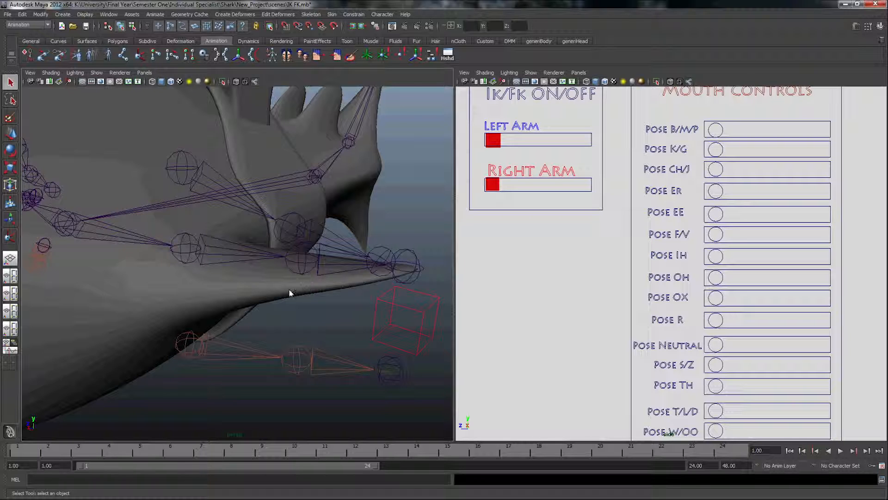
left_click_drag(286, 313, 277, 312, "alt")
left_click(200, 199)
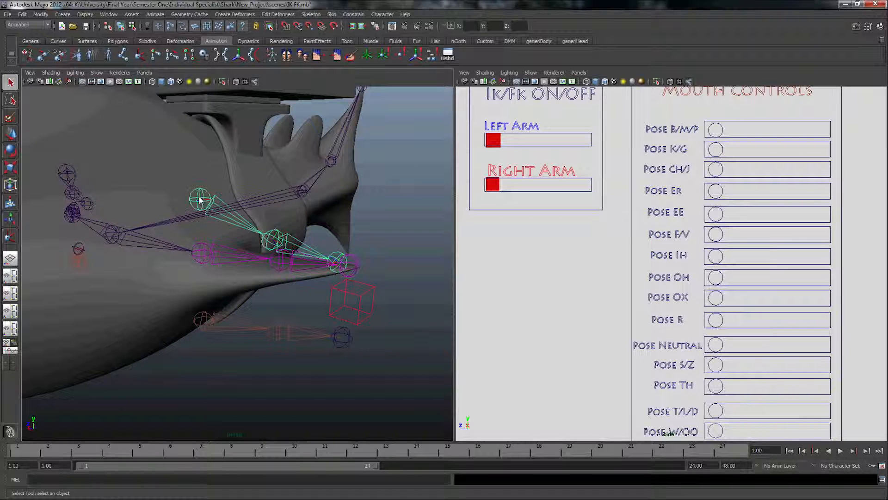
left_click(204, 256)
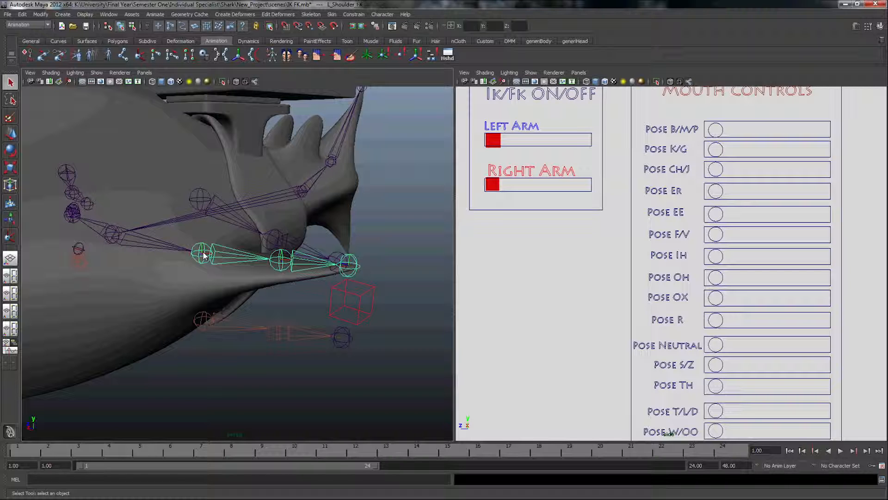
left_click(206, 206)
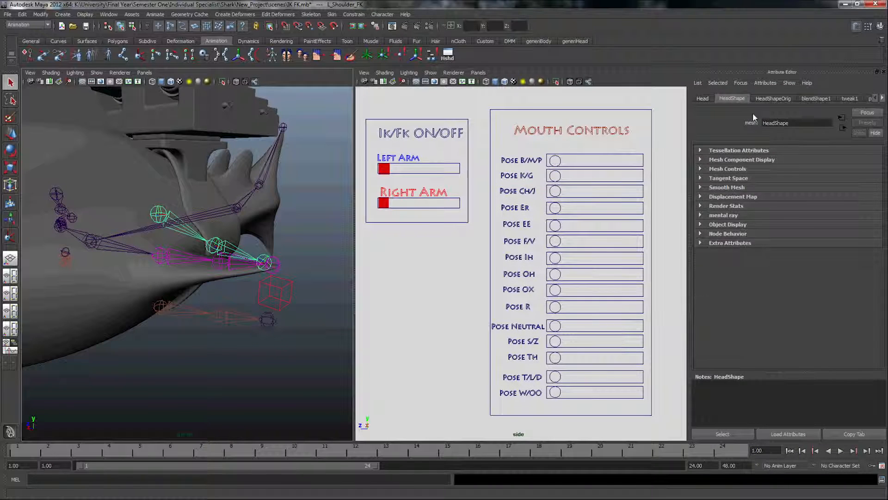
left_click(802, 125)
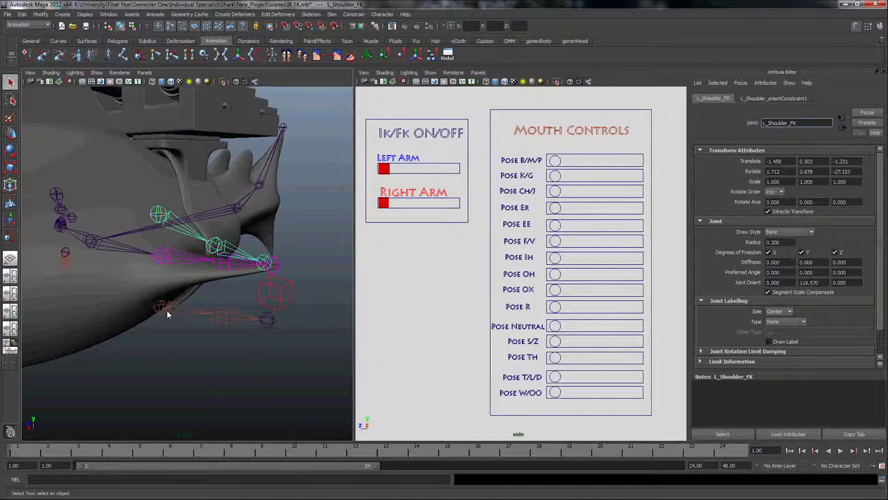
View the Orient constraint's options and close them without applying a constraint
left_click(354, 14)
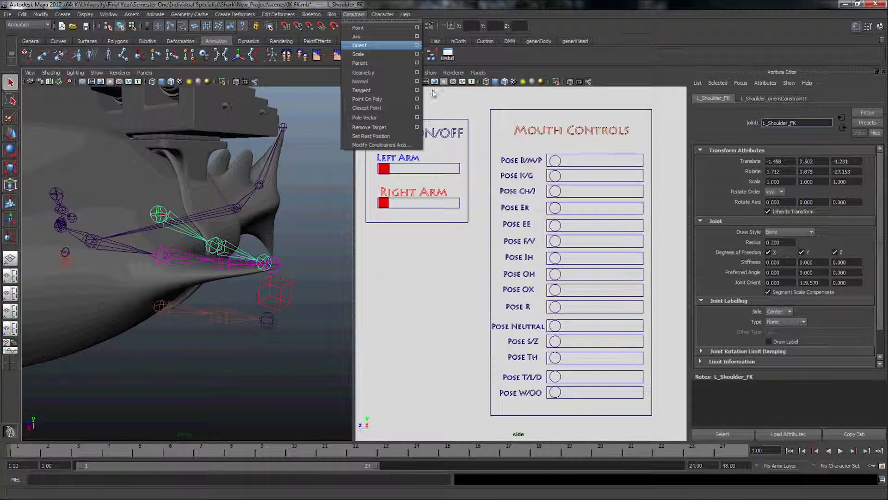
left_click(417, 45)
left_click(636, 271)
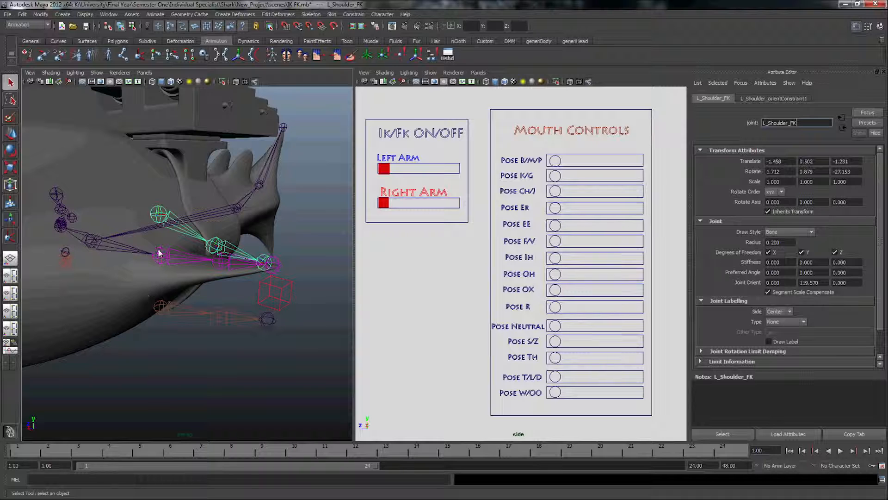
Open Set Driven Key with L_Shoulder_Ik as the driven object, and show the L_Shoulder joint's attributes in the Channel Box
left_click(161, 306)
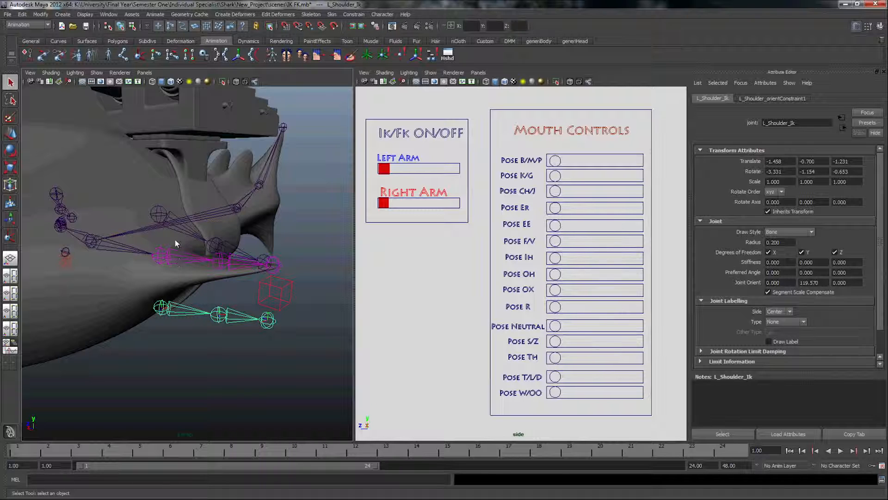
left_click(155, 14)
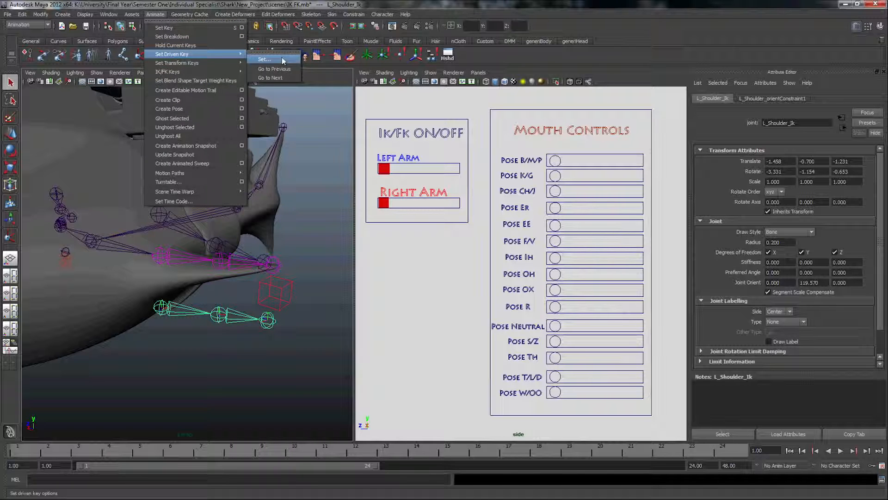
mouse_move(176, 54)
left_click(261, 56)
left_click(881, 26)
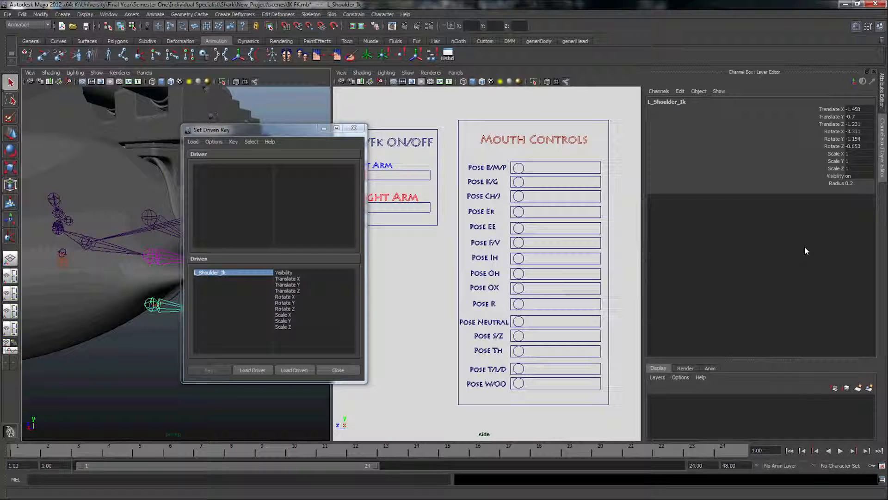
left_click(152, 261)
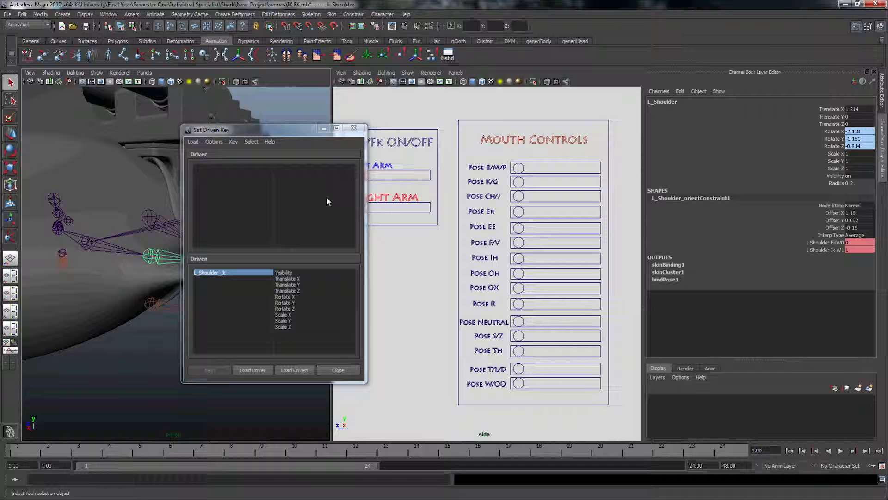
Load the Left Arm IK/FK slider's red cube as the driver and choose its Translate Z attribute
left_click_drag(299, 130, 252, 131)
left_click(360, 175)
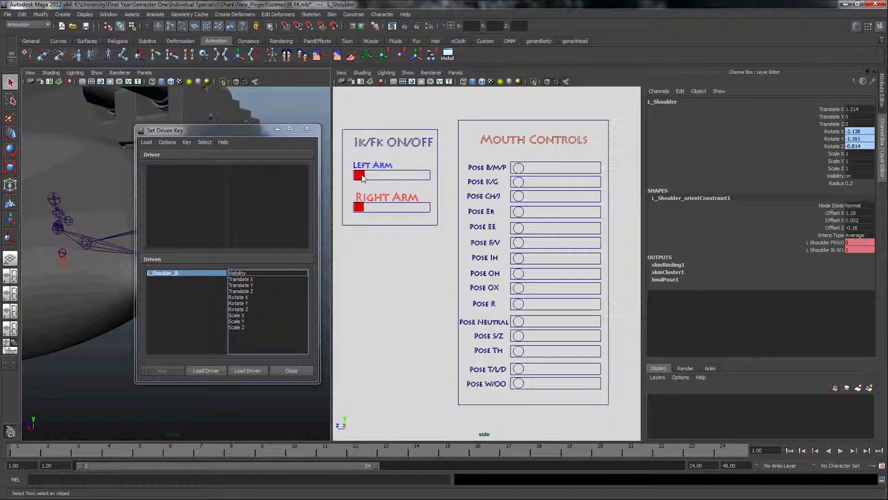
left_click(218, 371)
left_click(244, 181)
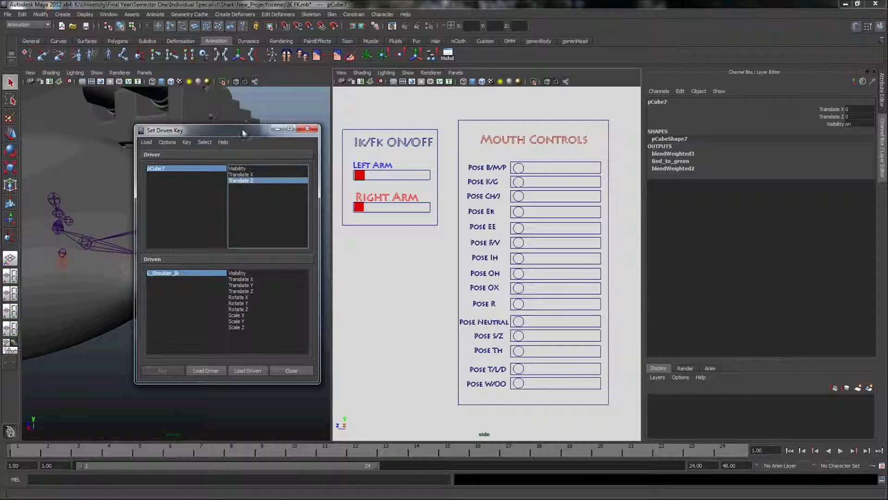
Open the Outliner, expand the Hip hierarchy down to the L_Shoulder joint, and select L_Shoulder_orientConstraint1
left_click_drag(244, 133, 324, 122)
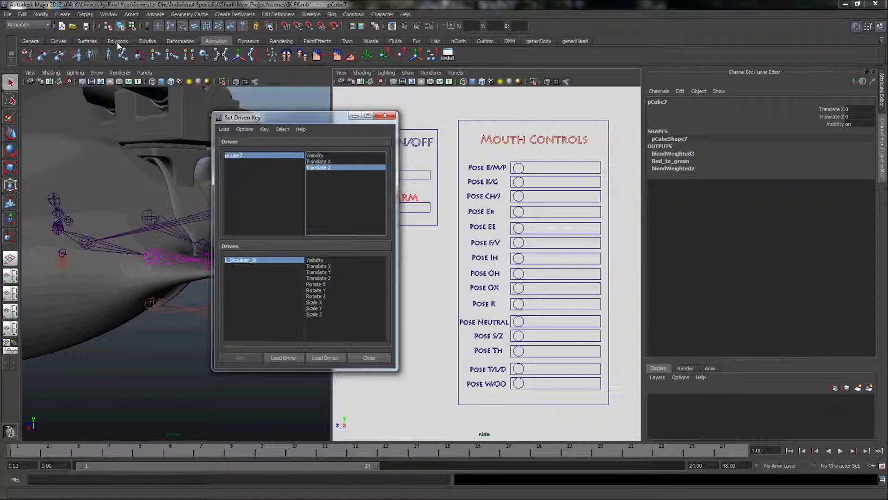
left_click(110, 15)
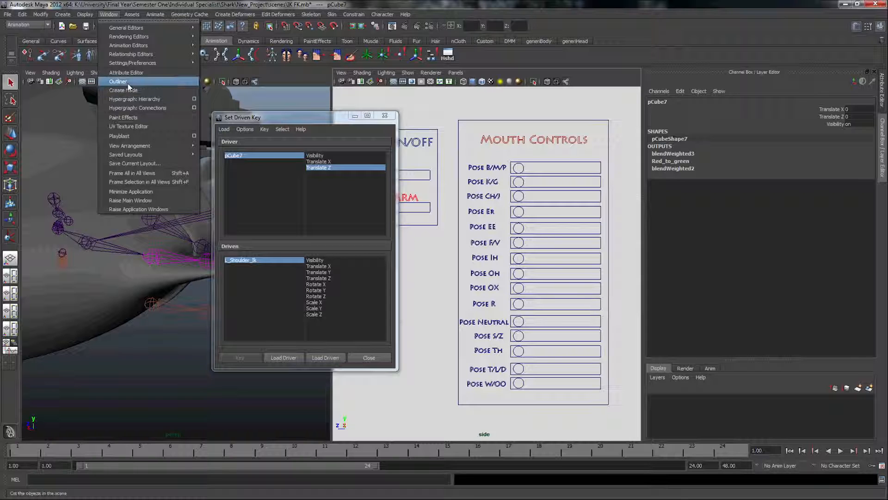
left_click(129, 83)
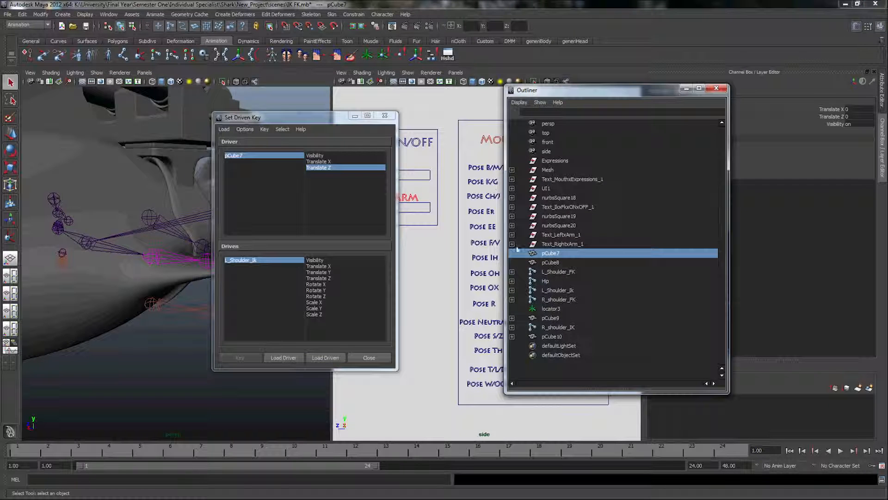
left_click(154, 259)
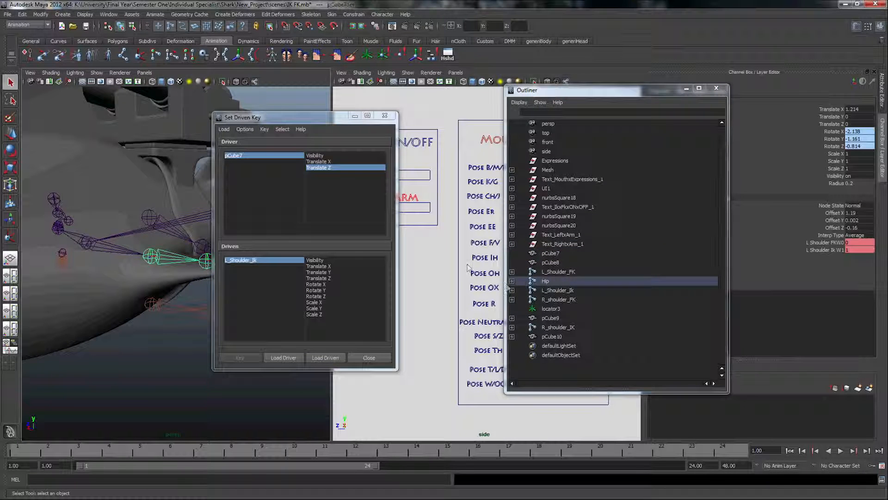
left_click(512, 281)
left_click(512, 291)
left_click(512, 300)
left_click(512, 309)
left_click(550, 336)
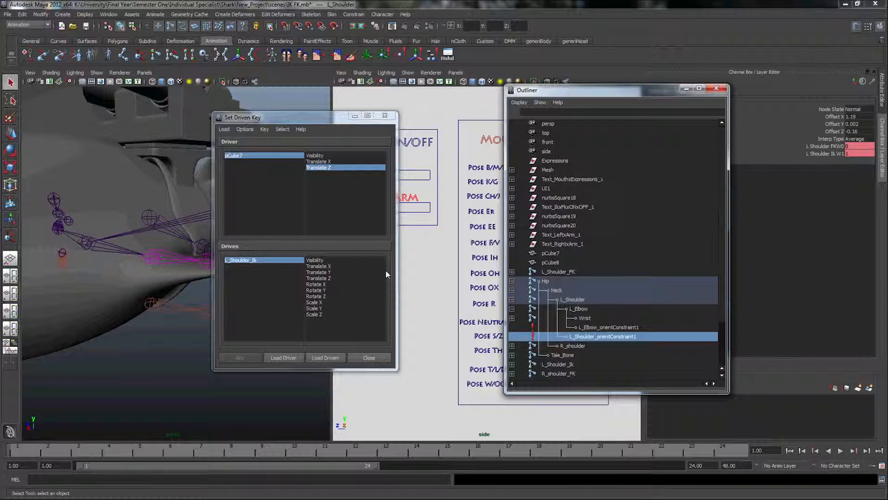
Set L_Shoulder_orientConstraint1's L Shoulder FKW0 weight as the driven attribute, and close Set Driven Key without keying it
left_click_drag(308, 118, 202, 116)
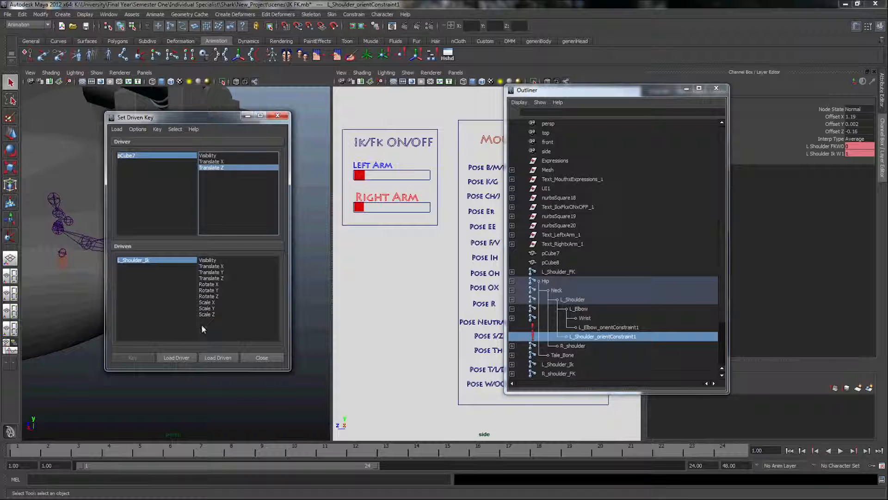
left_click(214, 359)
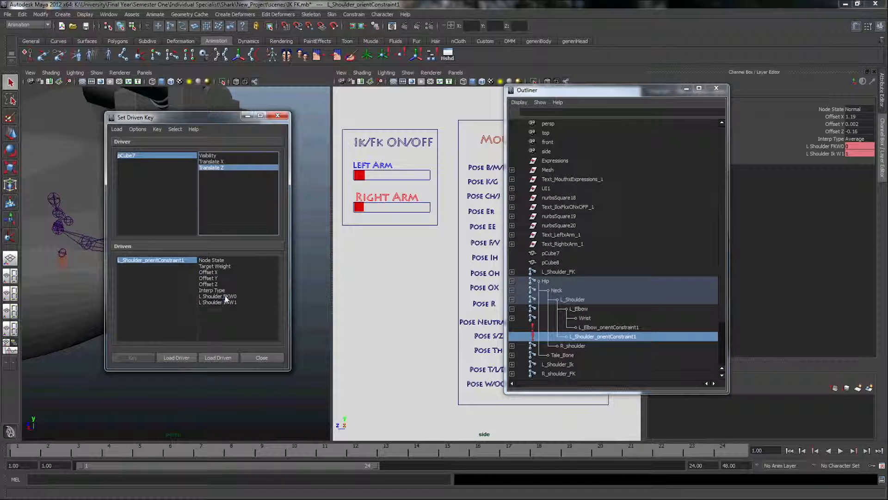
left_click(224, 296)
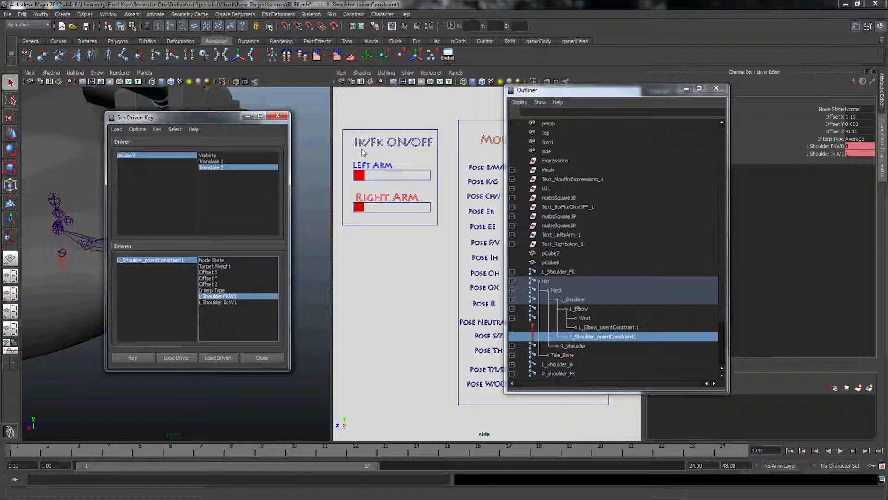
left_click(359, 207)
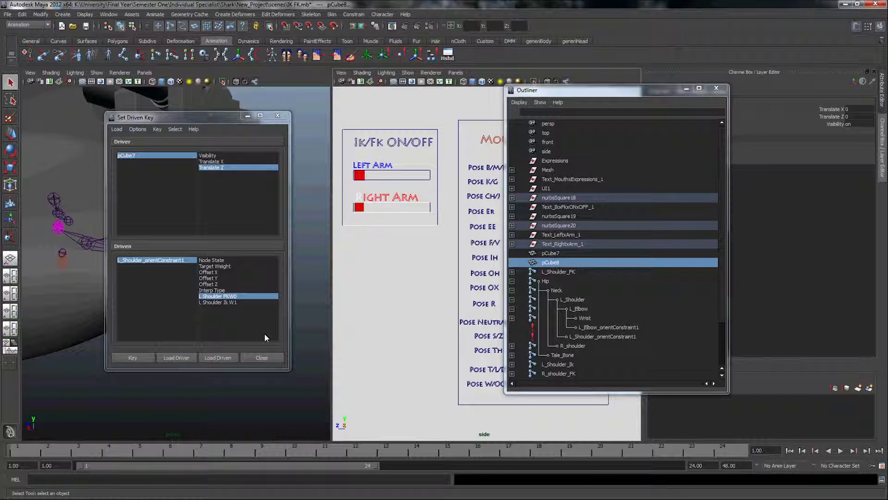
left_click(278, 116)
Move the IK control cube beside the left fin closer to the body to test the IK bend
left_click(270, 296)
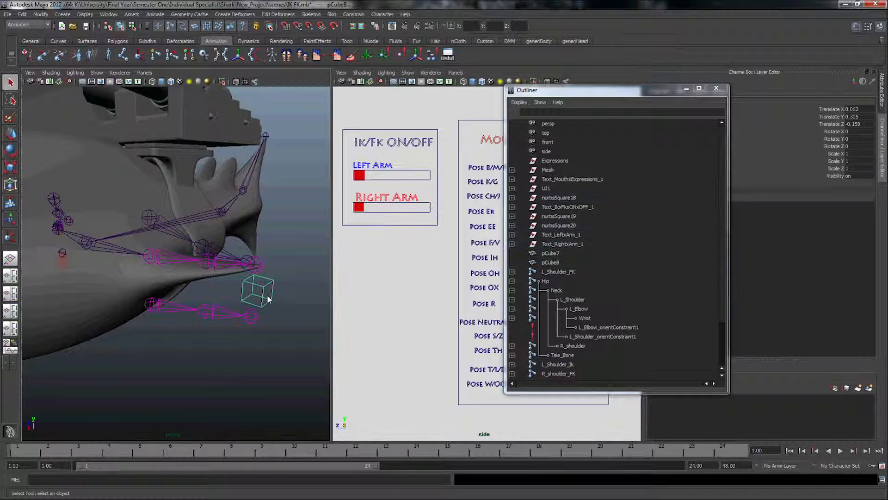
left_click(10, 133)
mouse_move(258, 290)
left_mouse_down()
mouse_move(240, 309)
mouse_move(252, 293)
left_mouse_up()
Slide the Left Arm IK/FK control to the other end of its track and rotate the left arm's FK elbow joint
left_click(364, 176)
left_click_drag(338, 177, 404, 177)
left_click(184, 239)
left_click(13, 150)
left_click_drag(194, 211, 172, 233)
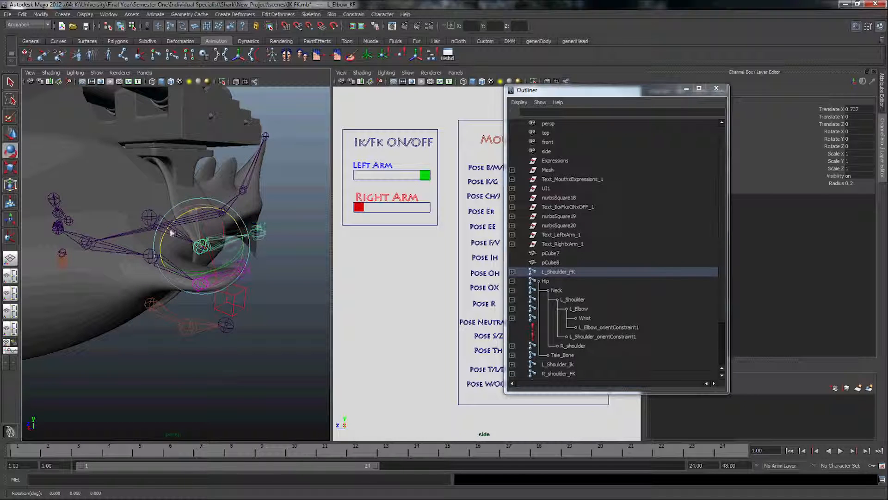
Move the left fin's IK control cube again to test it with the Left Arm control switched over, and deselect it
left_click(230, 299)
left_click(10, 134)
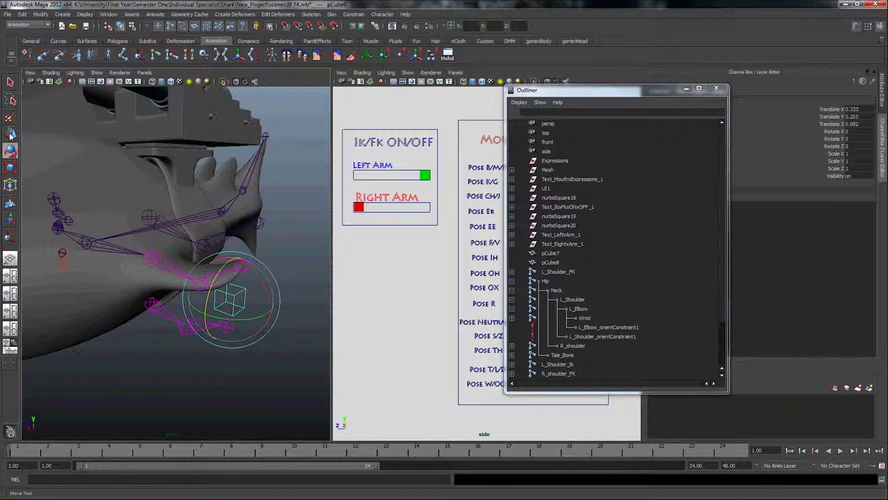
left_click(11, 134)
left_click_drag(231, 300, 286, 281)
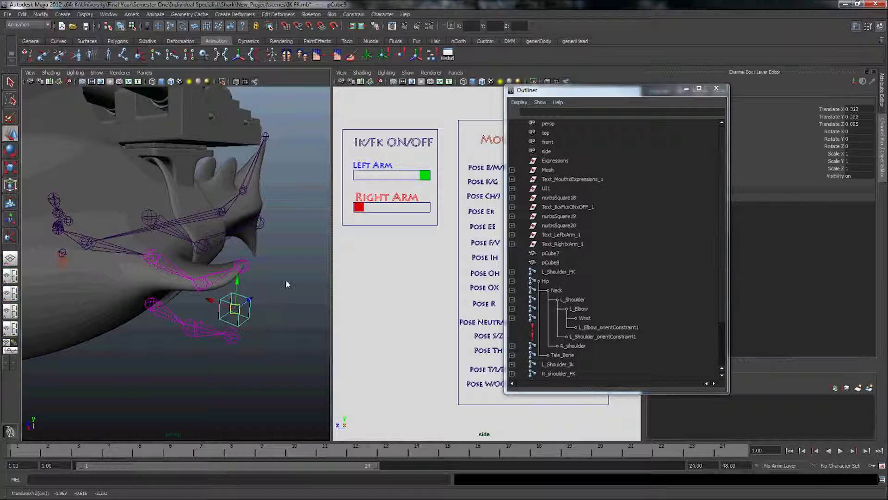
left_click(286, 284)
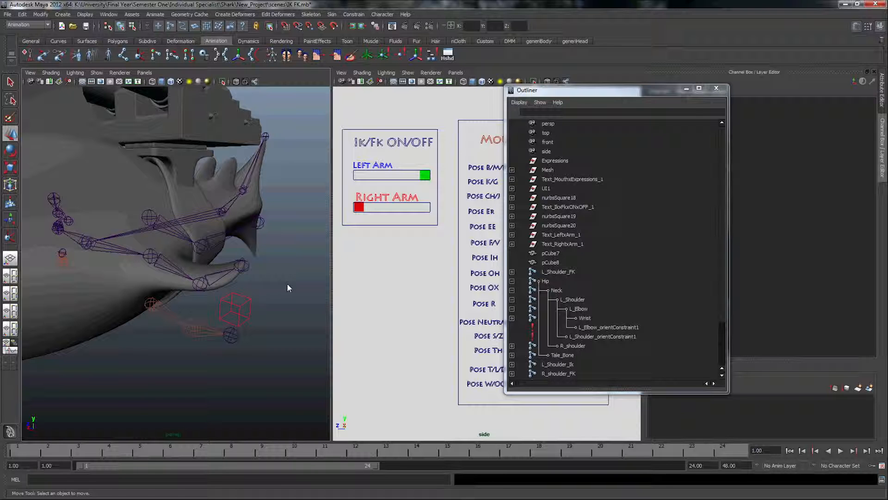
Close the Outliner and the Channel Box / Layer Editor to give the two viewports more room
left_click(716, 88)
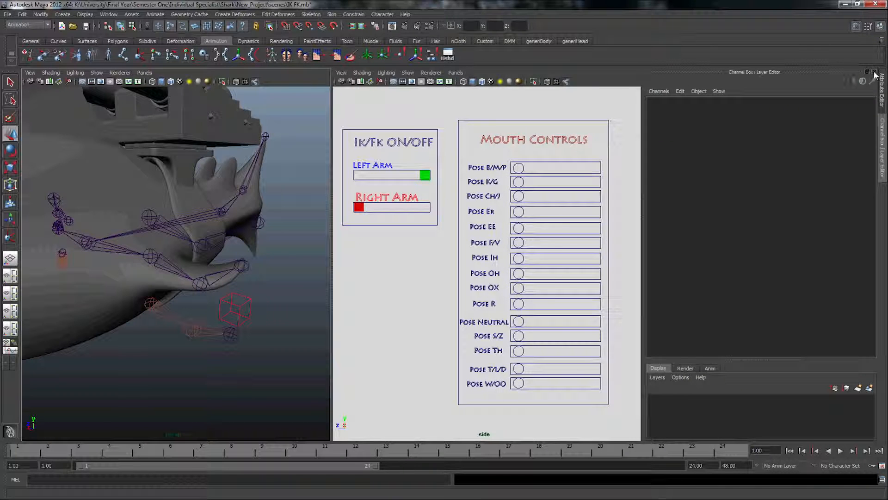
left_click(875, 73)
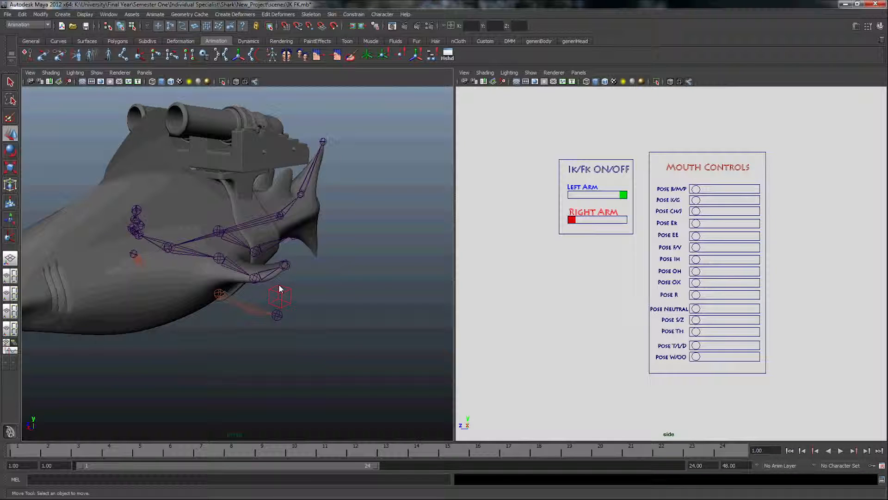
left_click_drag(203, 310, 153, 324, "alt")
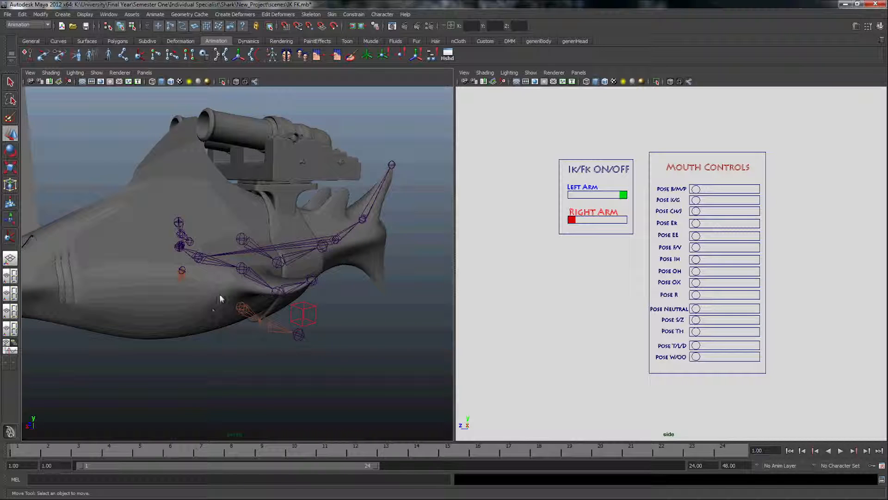